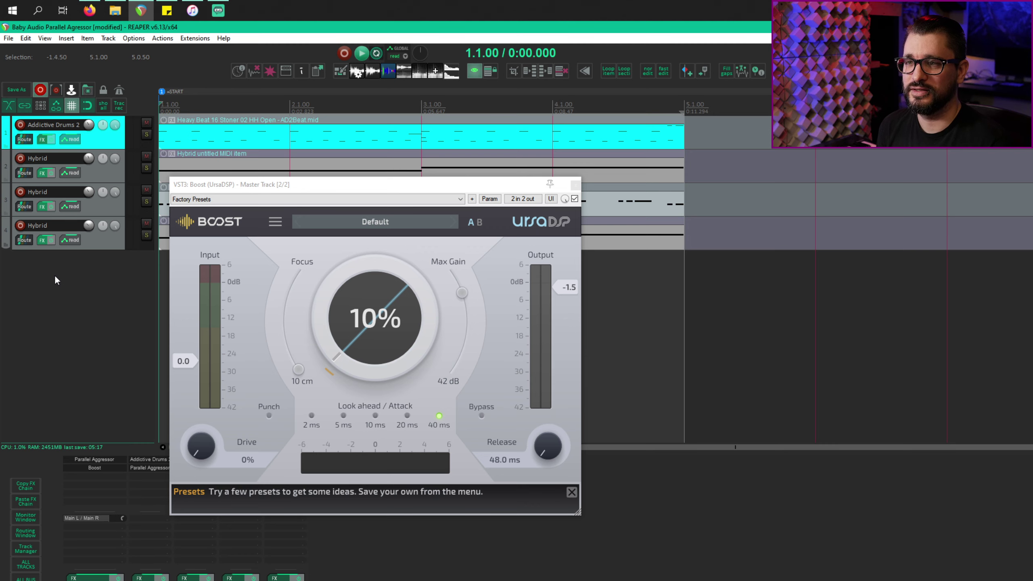
# Step: Try out the preset selector, the A/B comparison and the Punch mode, leaving Punch switched off
pyautogui.click(382, 221)
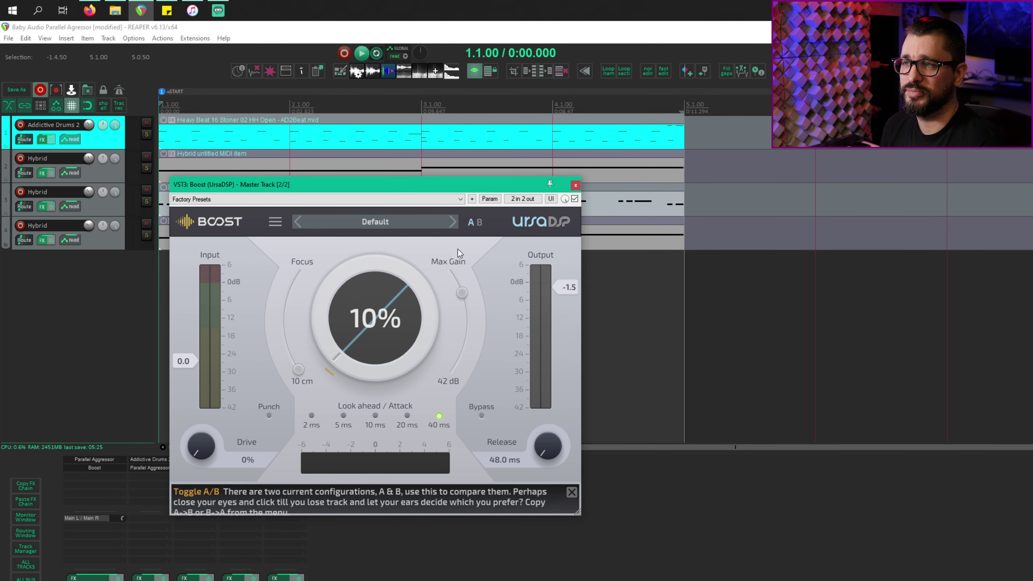
pyautogui.click(472, 222)
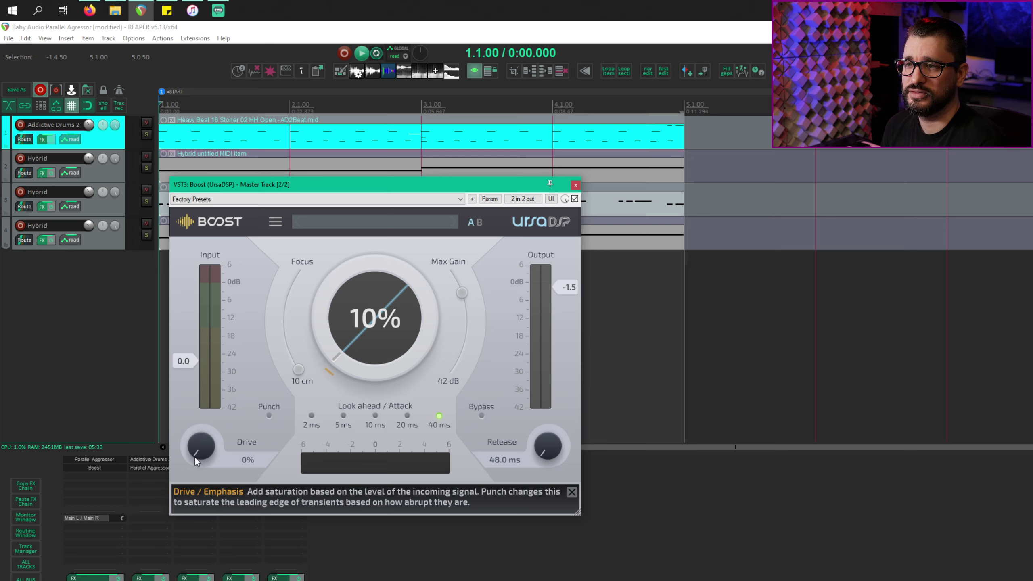
pyautogui.click(269, 416)
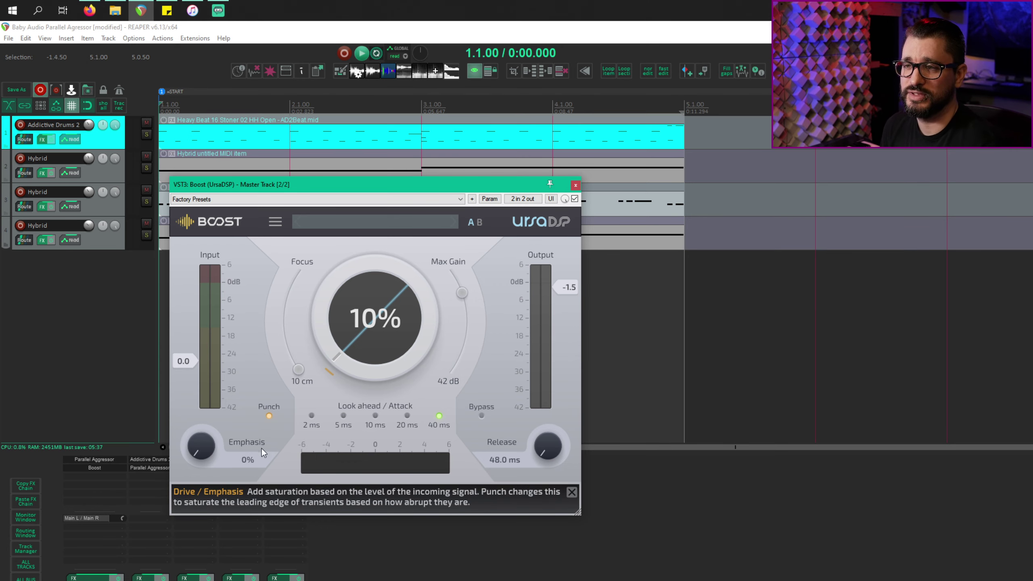
pyautogui.click(268, 416)
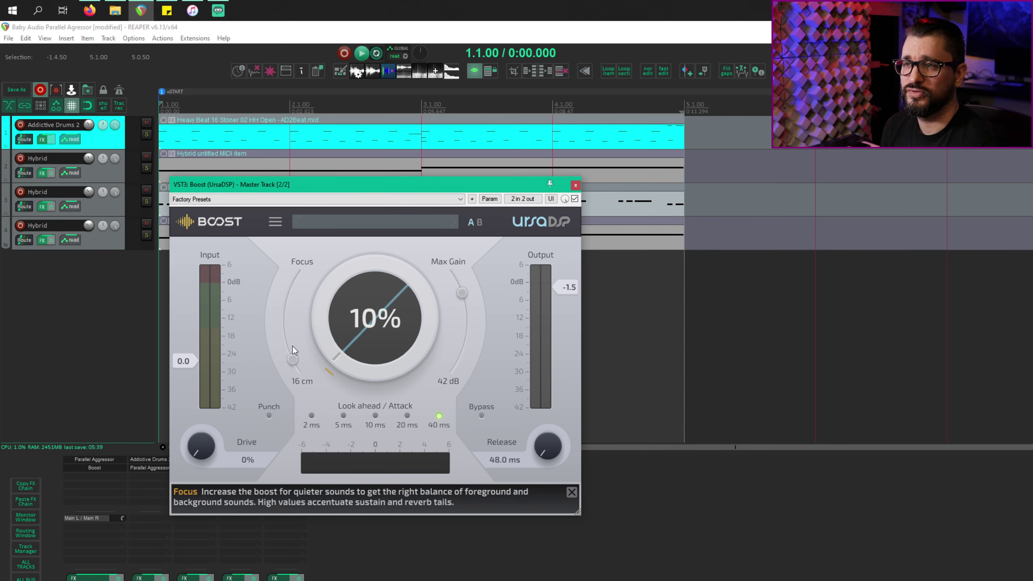
# Step: Try the Boost and Max Gain controls across their ranges, ending with Boost at 10% and Max Gain at 48 dB
pyautogui.moveTo(355, 370); pyautogui.dragTo(386, 423)
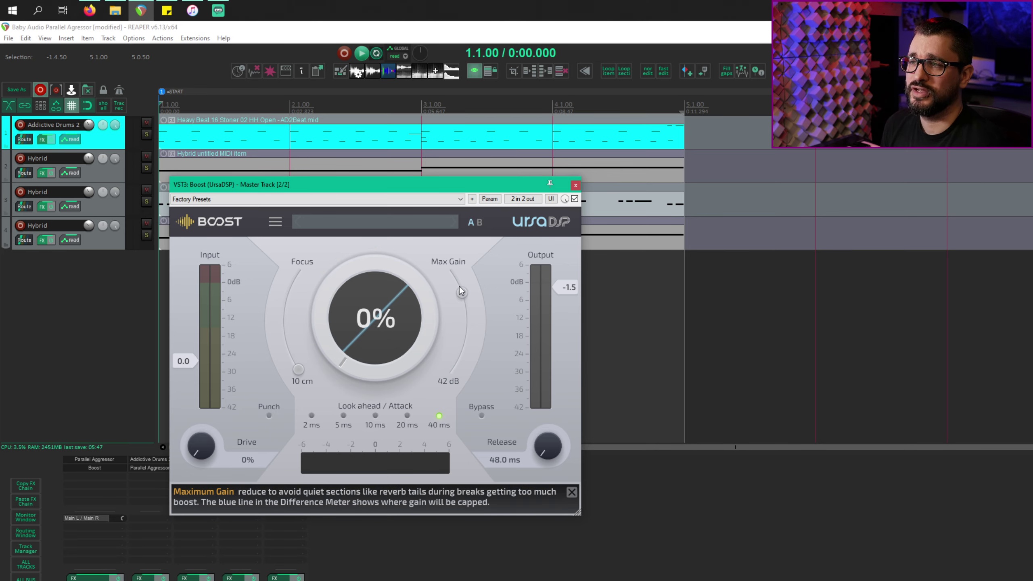
pyautogui.moveTo(390, 350); pyautogui.dragTo(460, 520)
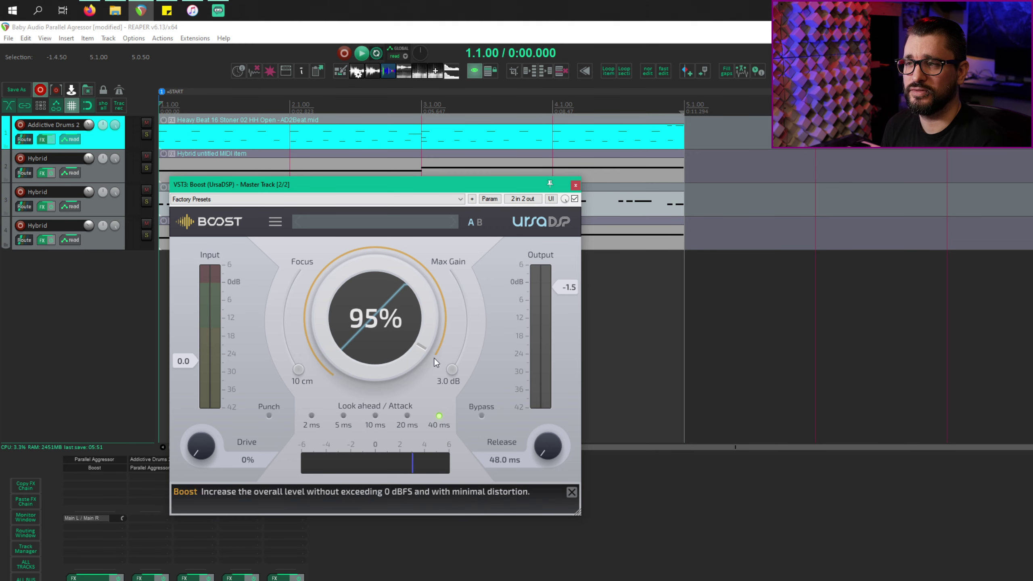
pyautogui.moveTo(450, 371); pyautogui.dragTo(456, 281)
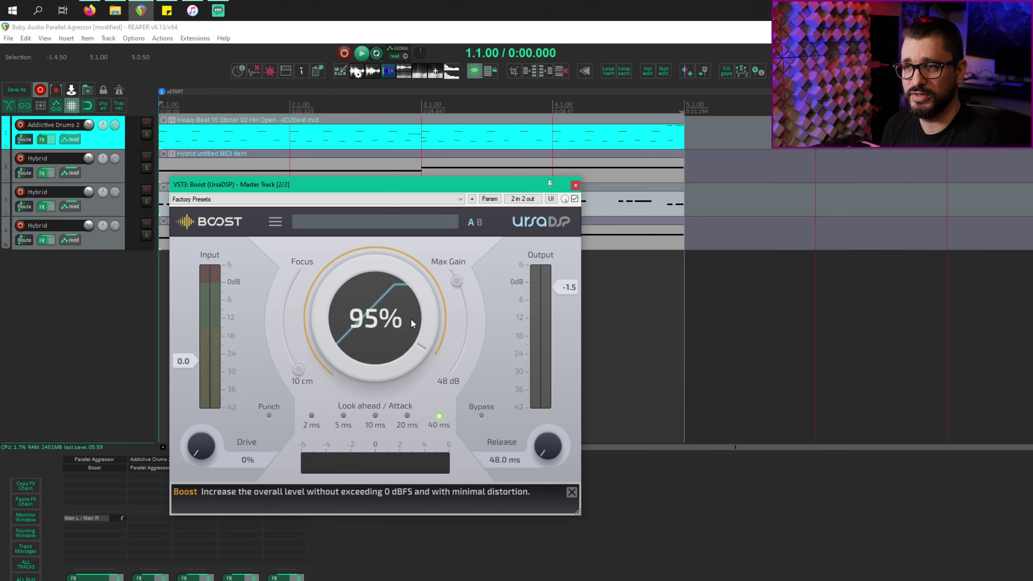
pyautogui.moveTo(410, 319); pyautogui.dragTo(425, 386)
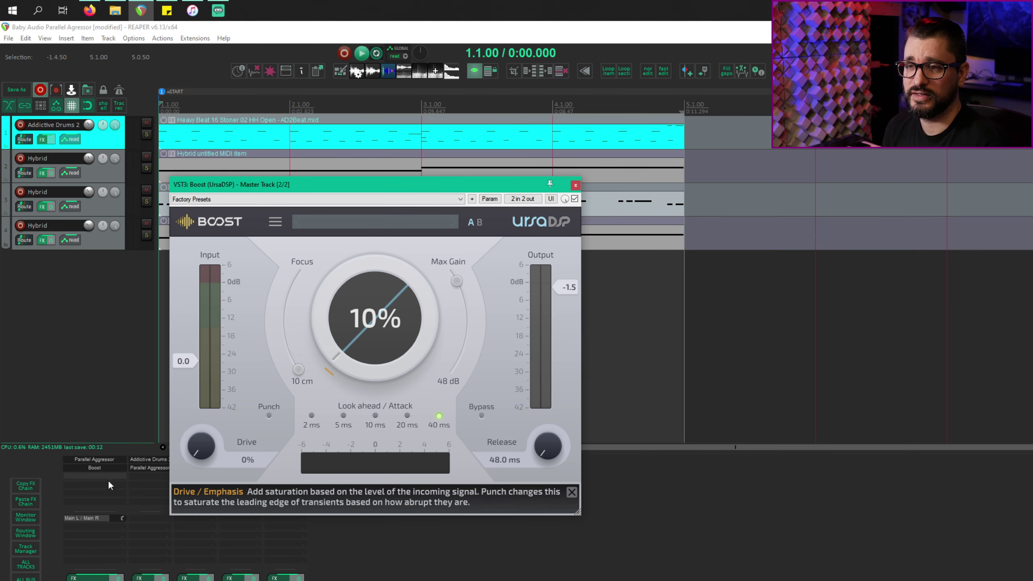
# Step: Check the master track's FX chain latency with look ahead at 2 ms and return look ahead to 40 ms
pyautogui.click(81, 578)
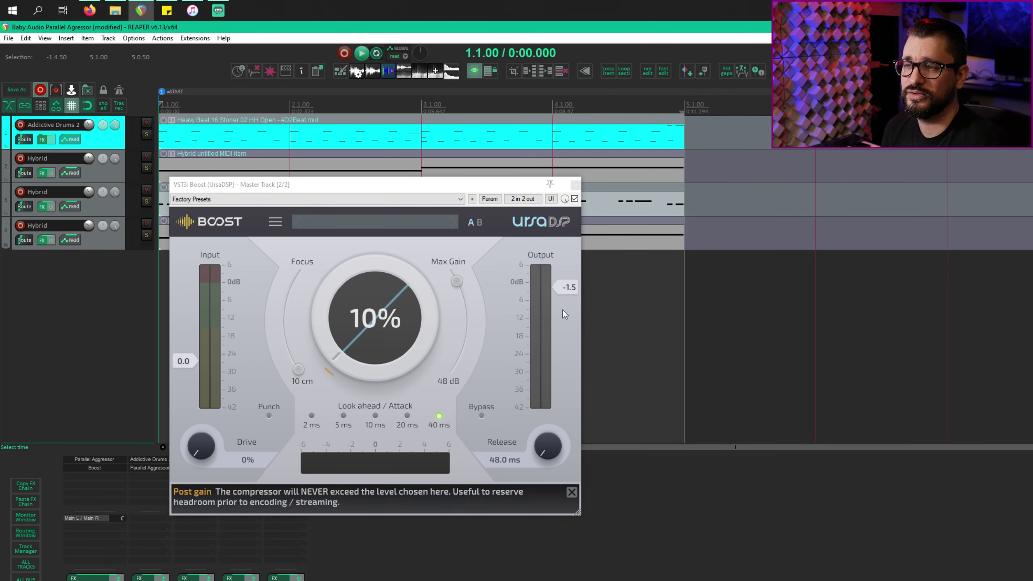
pyautogui.click(312, 416)
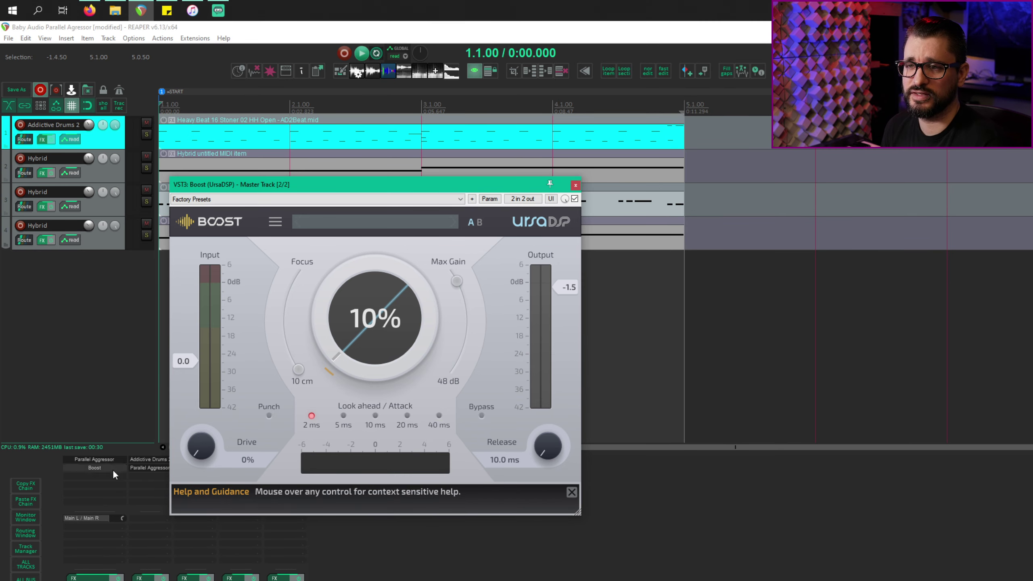
pyautogui.click(96, 578)
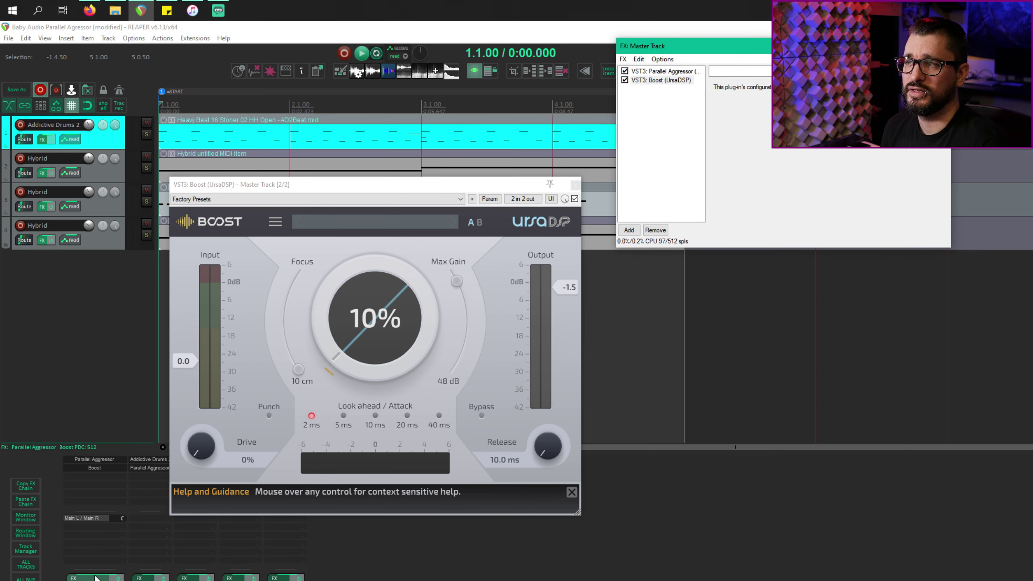
pyautogui.click(96, 578)
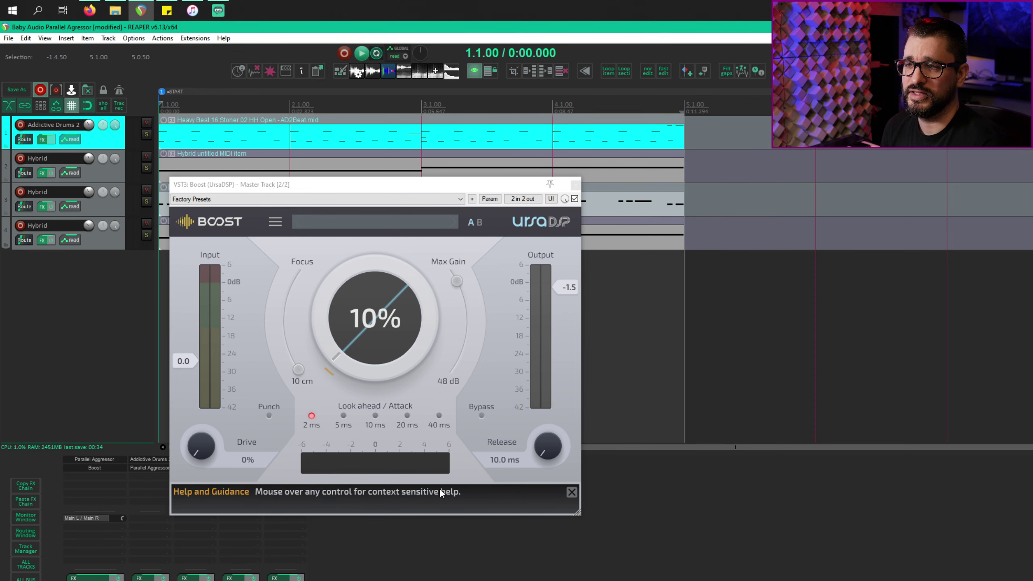
pyautogui.click(319, 418)
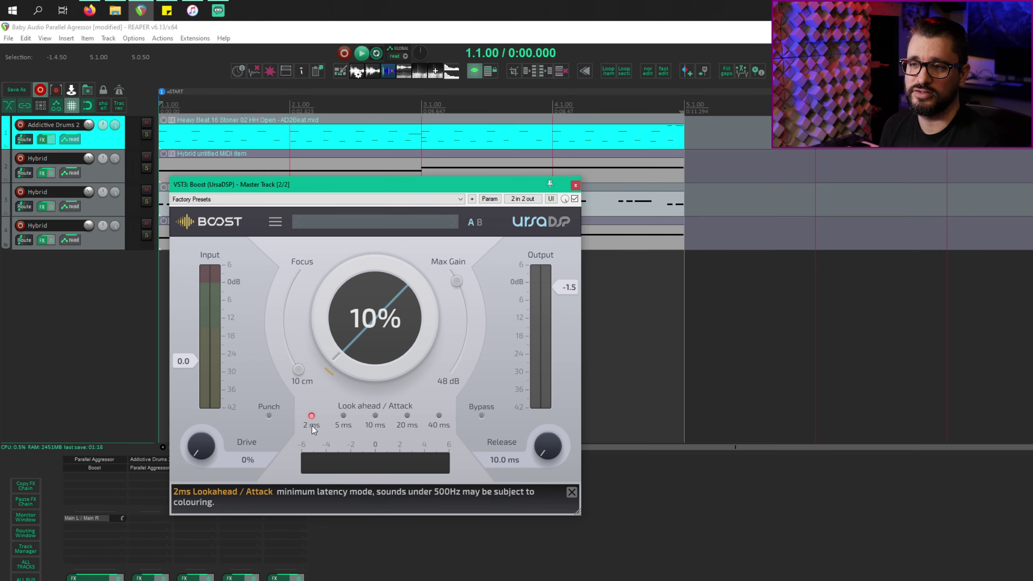
pyautogui.click(438, 416)
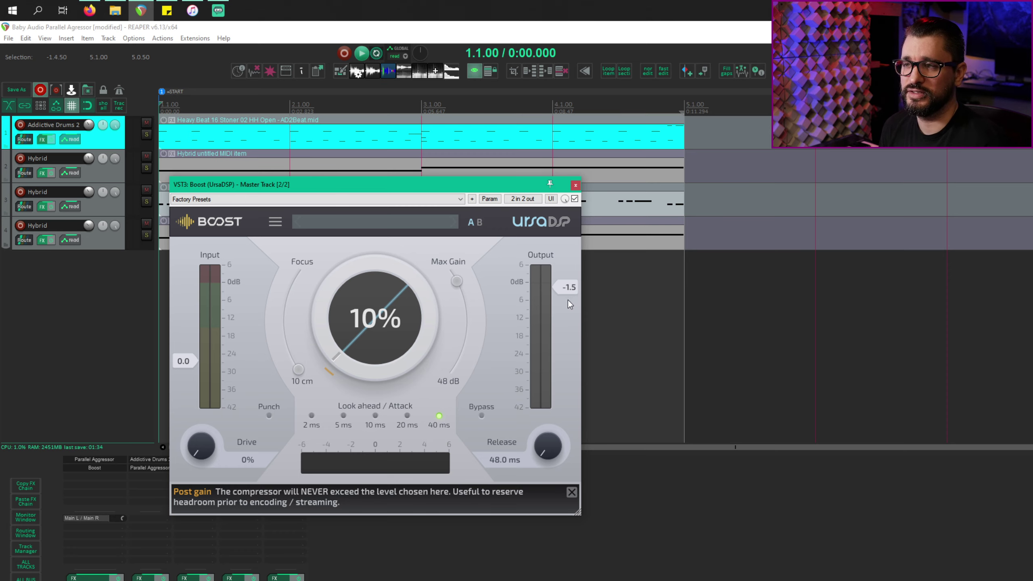
# Step: Toggle the plug-in's bypass on and off and raise Focus to 12 cm
pyautogui.click(482, 415)
pyautogui.click(482, 415)
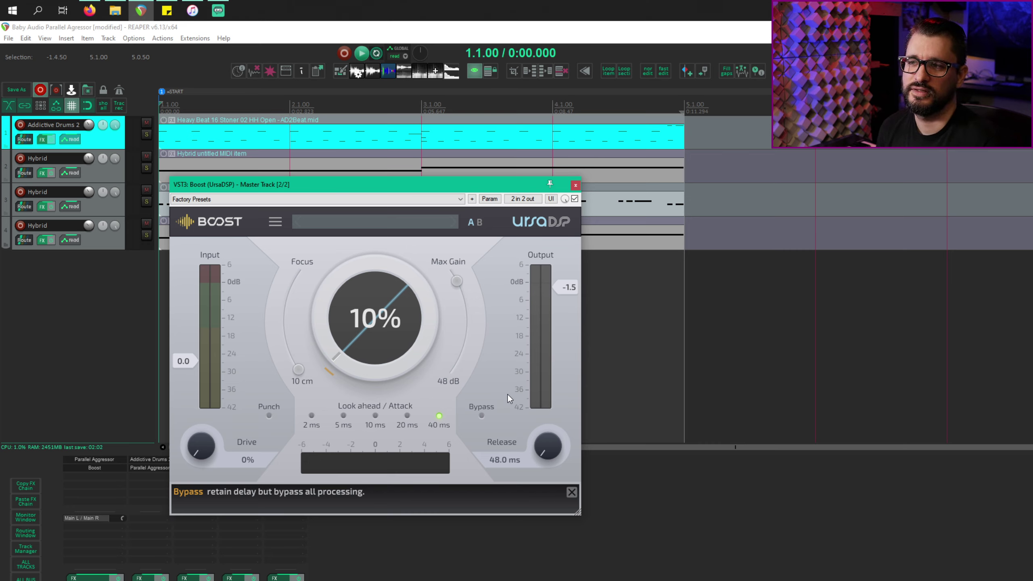
pyautogui.moveTo(296, 370); pyautogui.dragTo(294, 344)
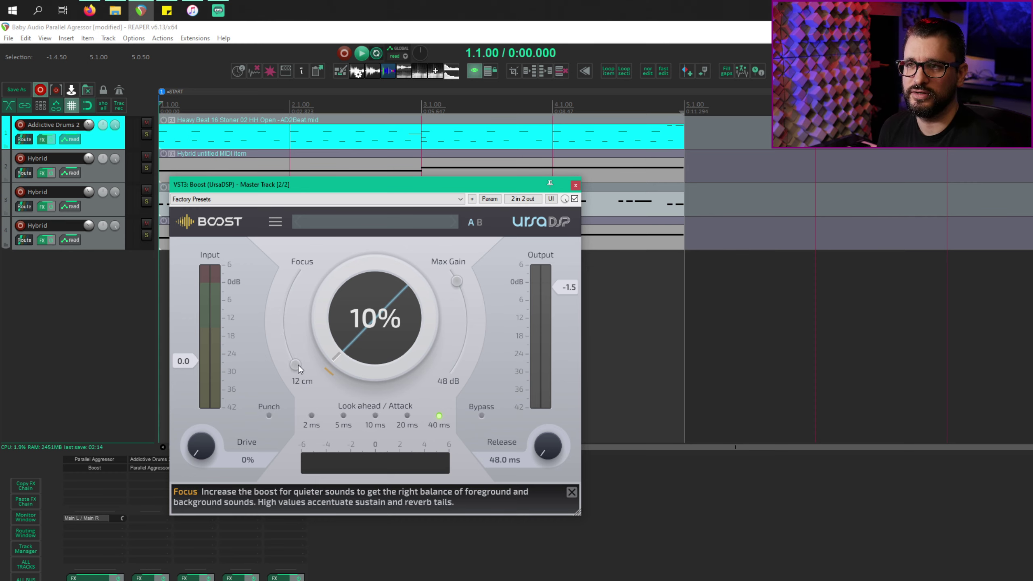
# Step: Make the Boost plug-in window moderately larger and reposition it below the first track in the arrangement
pyautogui.moveTo(577, 512); pyautogui.dragTo(819, 578)
pyautogui.moveTo(596, 185); pyautogui.dragTo(452, 52)
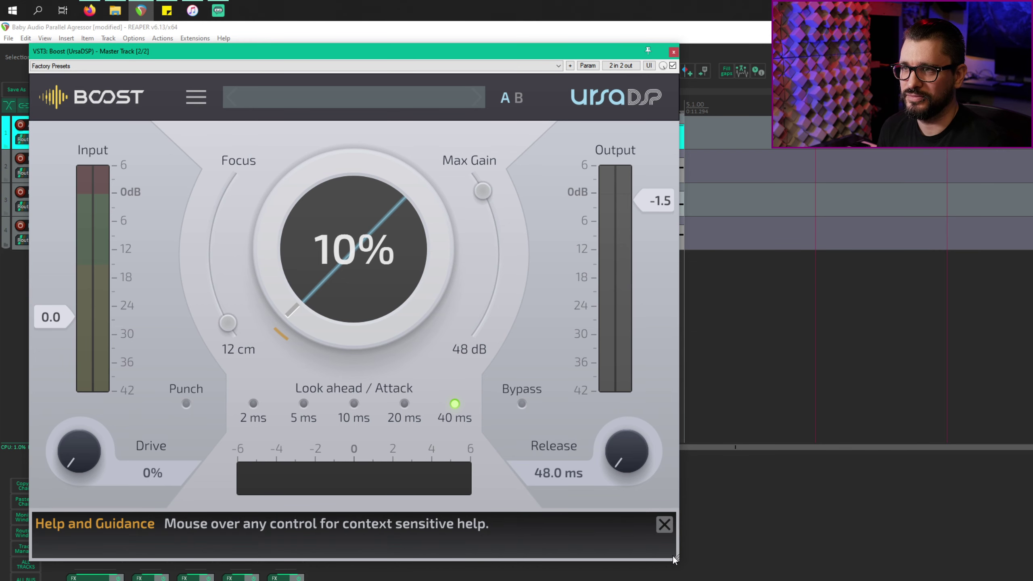
pyautogui.moveTo(673, 557); pyautogui.dragTo(541, 452)
pyautogui.moveTo(338, 51); pyautogui.dragTo(414, 182)
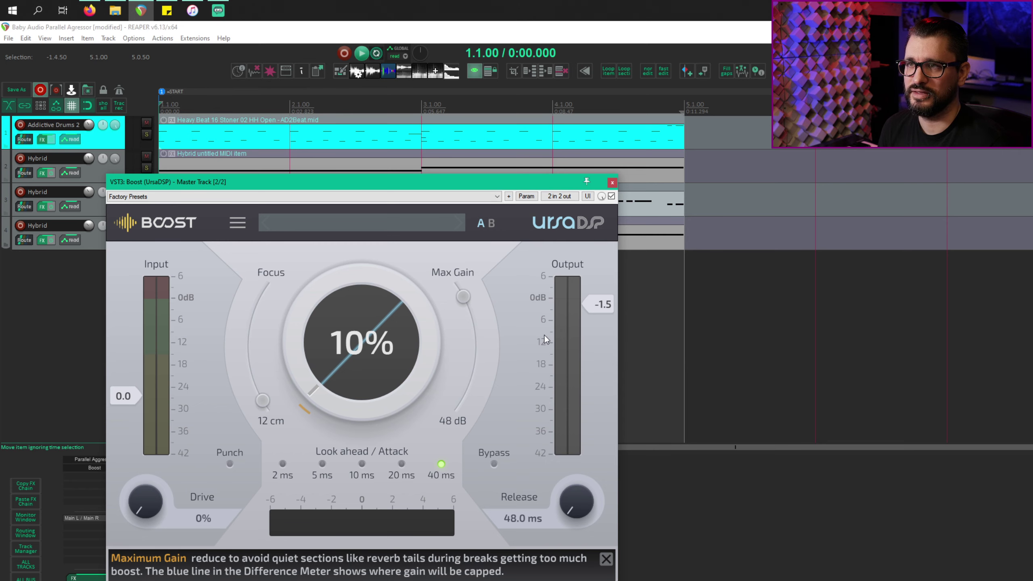
# Step: Play the project from the start and compare the processed sound with the bypassed sound
pyautogui.click(53, 288)
pyautogui.press('space')
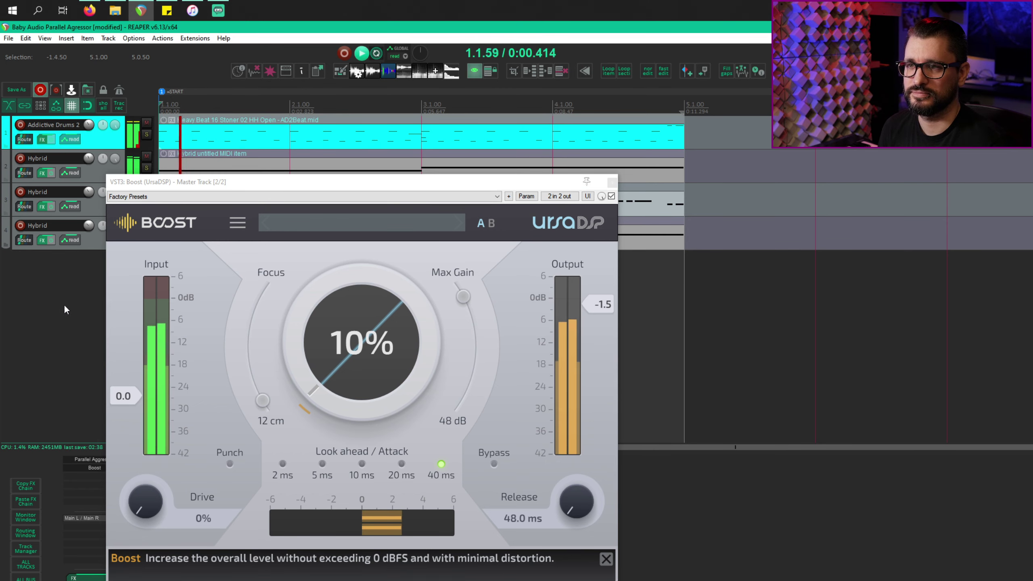
pyautogui.click(493, 465)
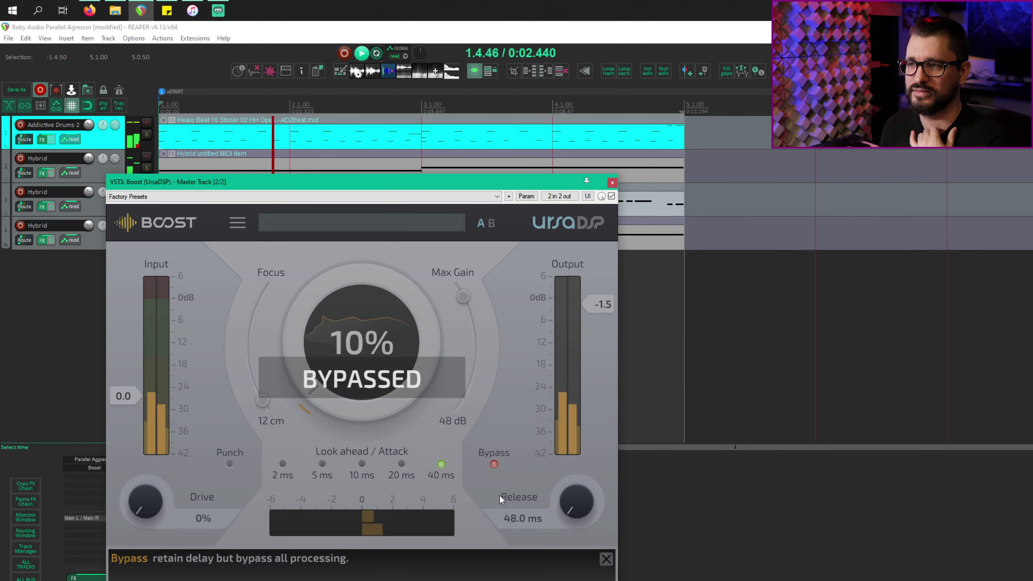
pyautogui.click(496, 466)
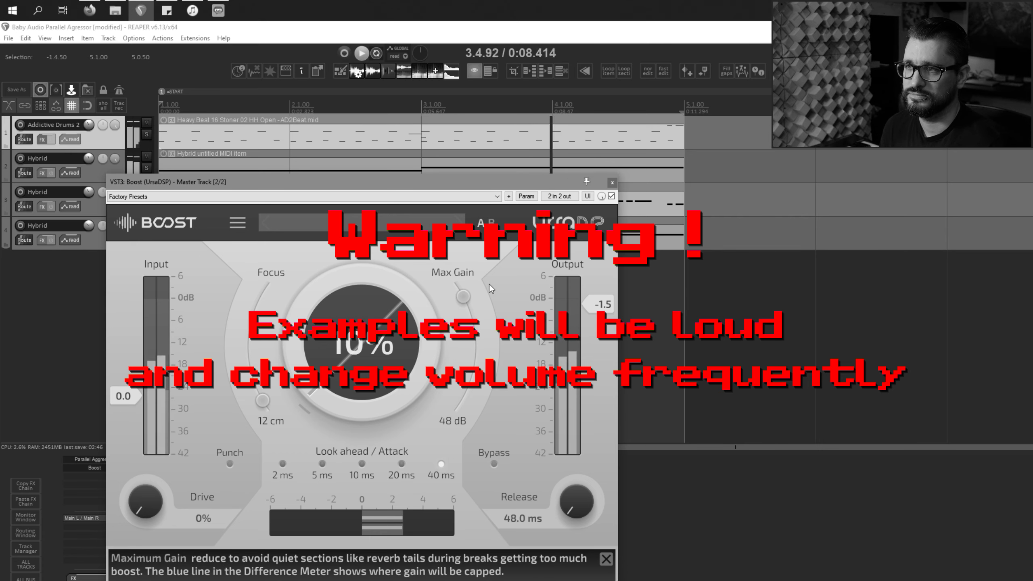
# Step: Set Max Gain to 10 dB and Boost to 76% while listening, bypass the plug-in for comparison and stop playback
pyautogui.moveTo(463, 296); pyautogui.dragTo(468, 383)
pyautogui.moveTo(339, 369); pyautogui.dragTo(347, 99)
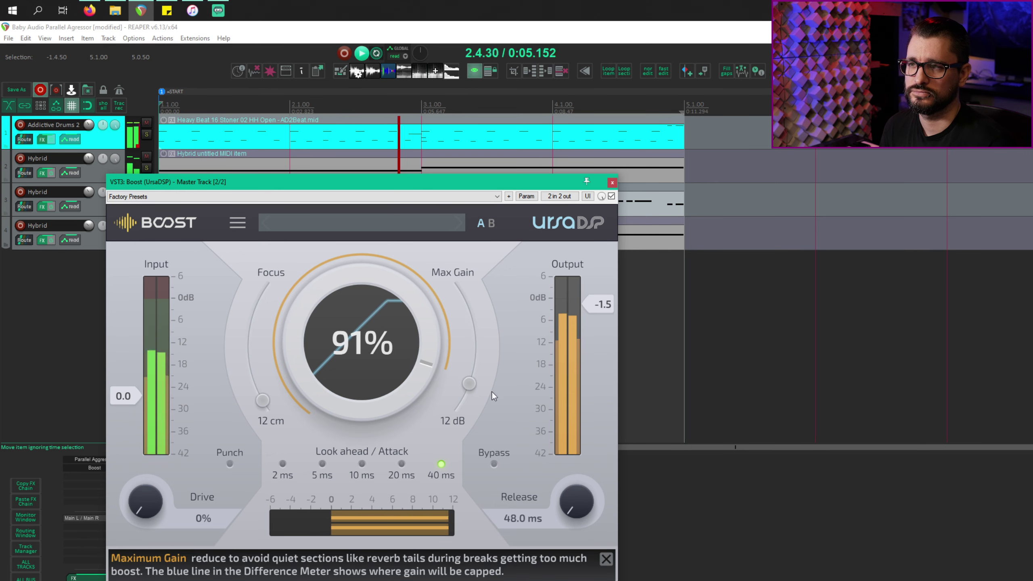
pyautogui.moveTo(469, 383); pyautogui.dragTo(471, 387)
pyautogui.moveTo(384, 363); pyautogui.dragTo(327, 410)
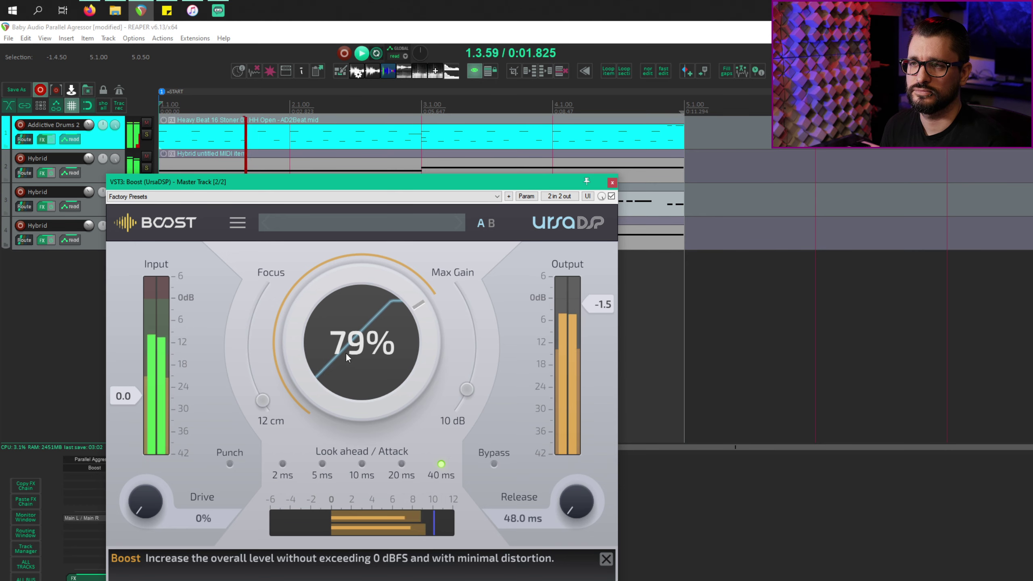
pyautogui.moveTo(345, 352); pyautogui.dragTo(439, 425)
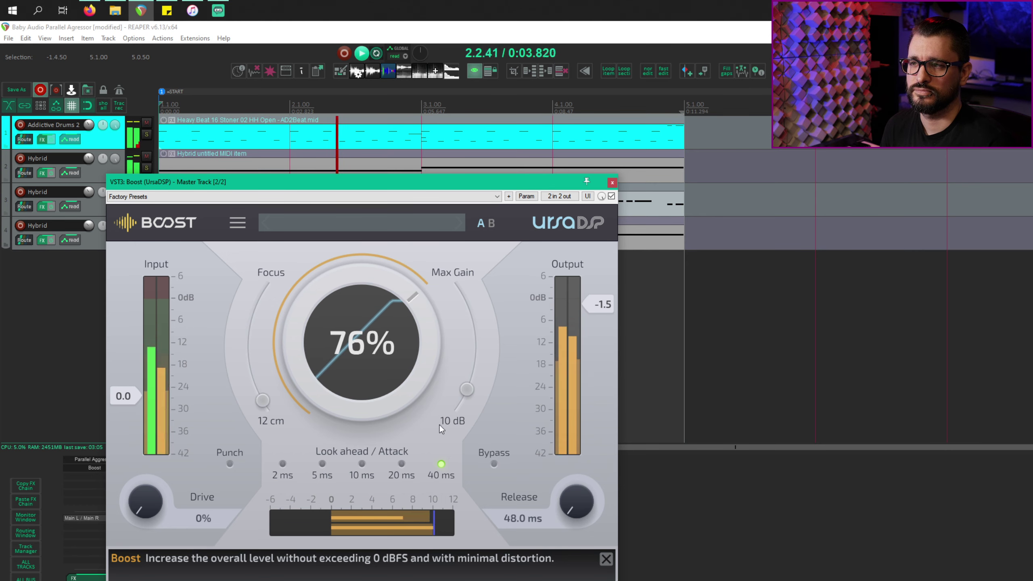
pyautogui.click(494, 464)
pyautogui.press('space')
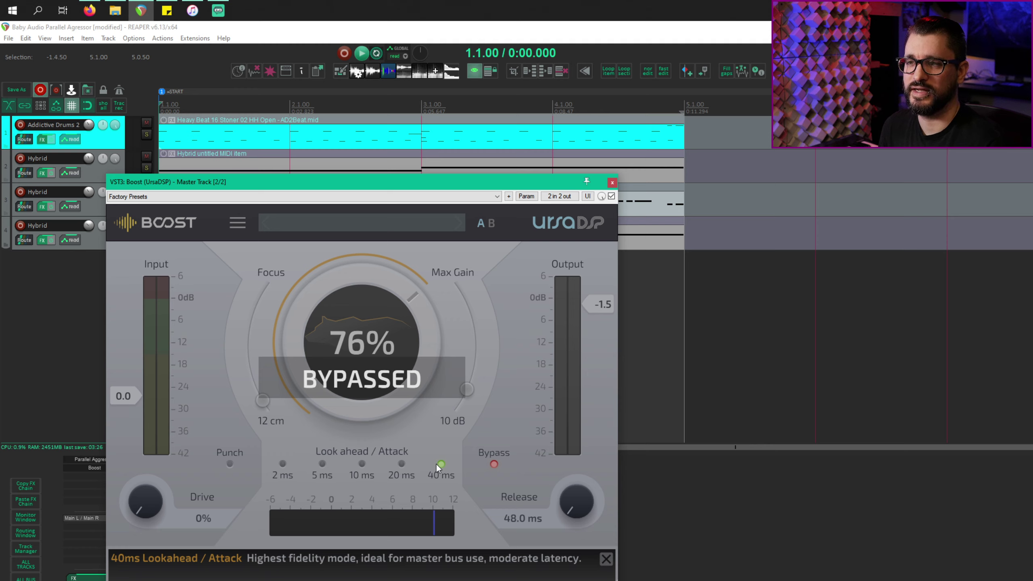
# Step: Disable bypass and compare 2 ms and 40 ms look ahead during playback, ending on 2 ms with playback stopped
pyautogui.click(283, 465)
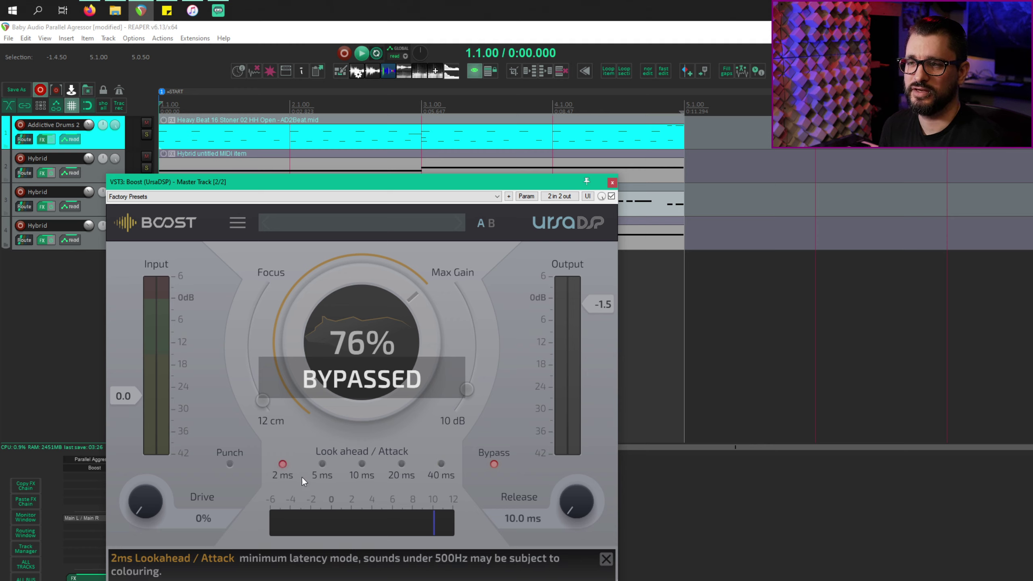
pyautogui.click(494, 463)
pyautogui.press('space')
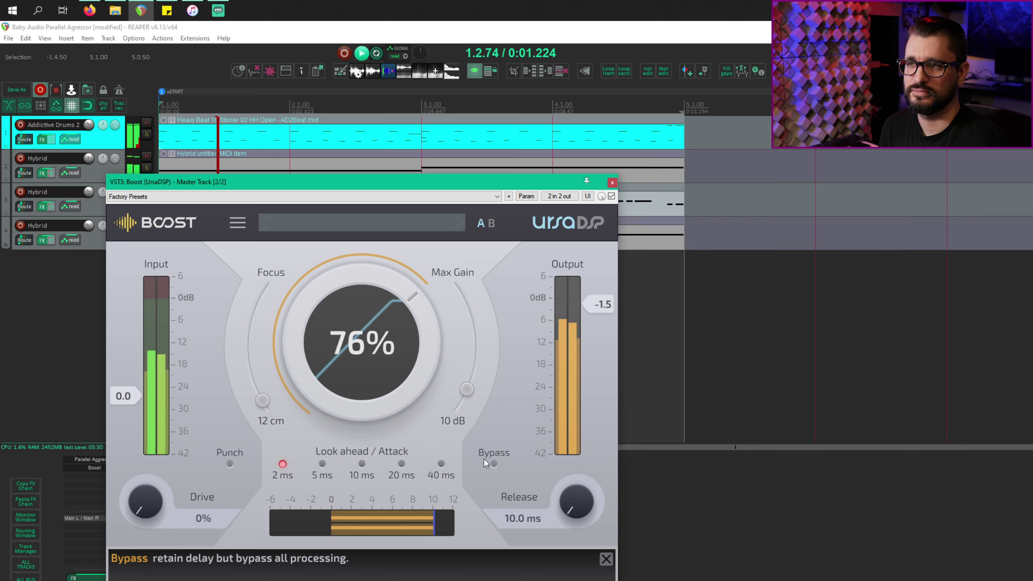
pyautogui.click(440, 465)
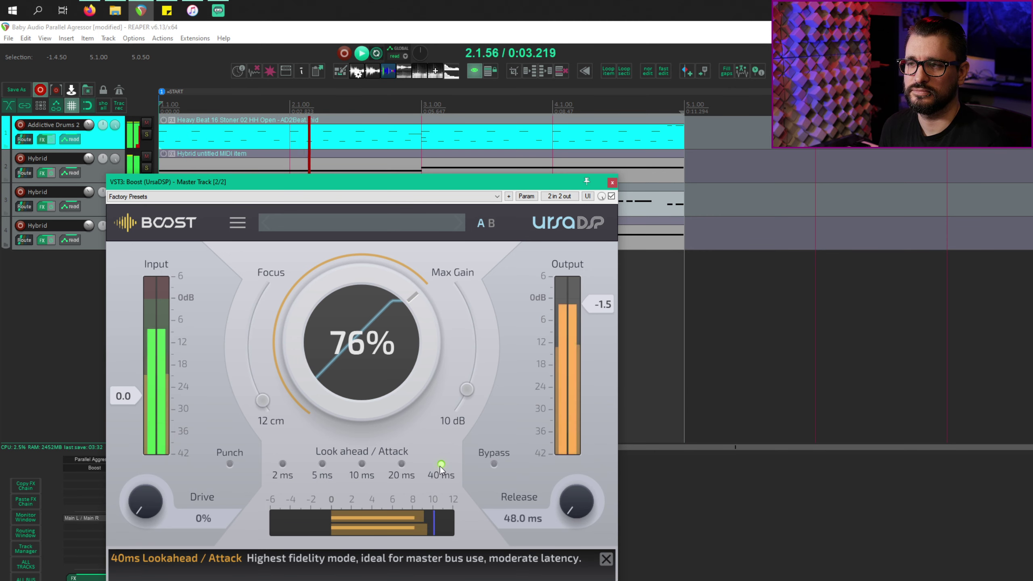
pyautogui.click(284, 464)
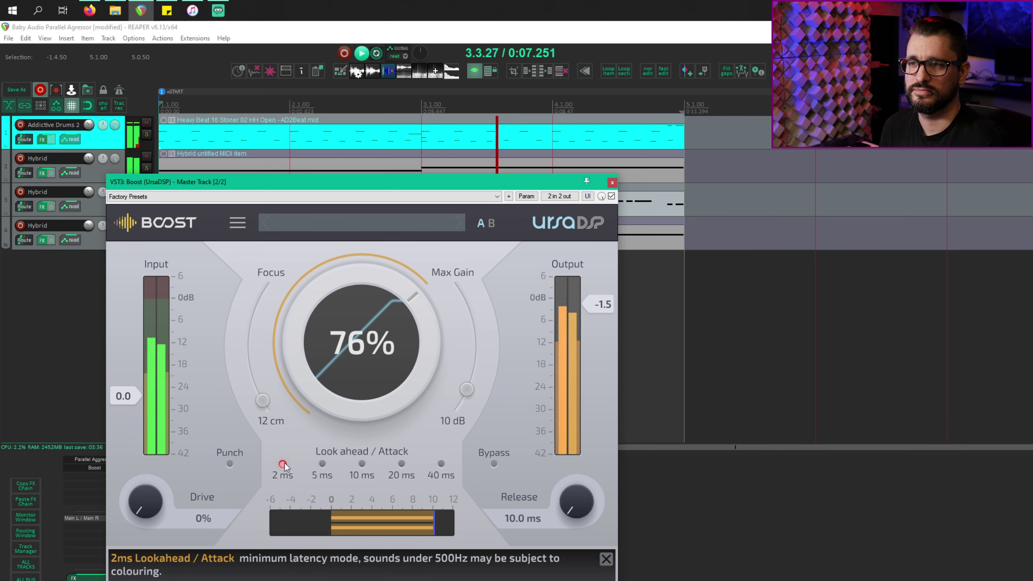
pyautogui.press('space')
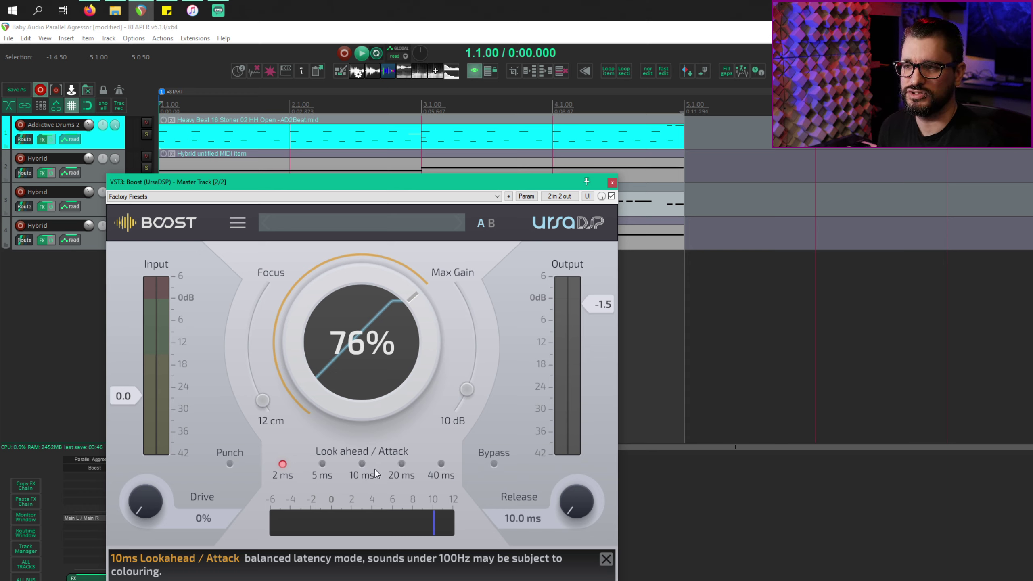
# Step: Play the project and compare the 5 ms, 10 ms and 20 ms look ahead settings, ending on 10 ms
pyautogui.press('space')
pyautogui.click(323, 464)
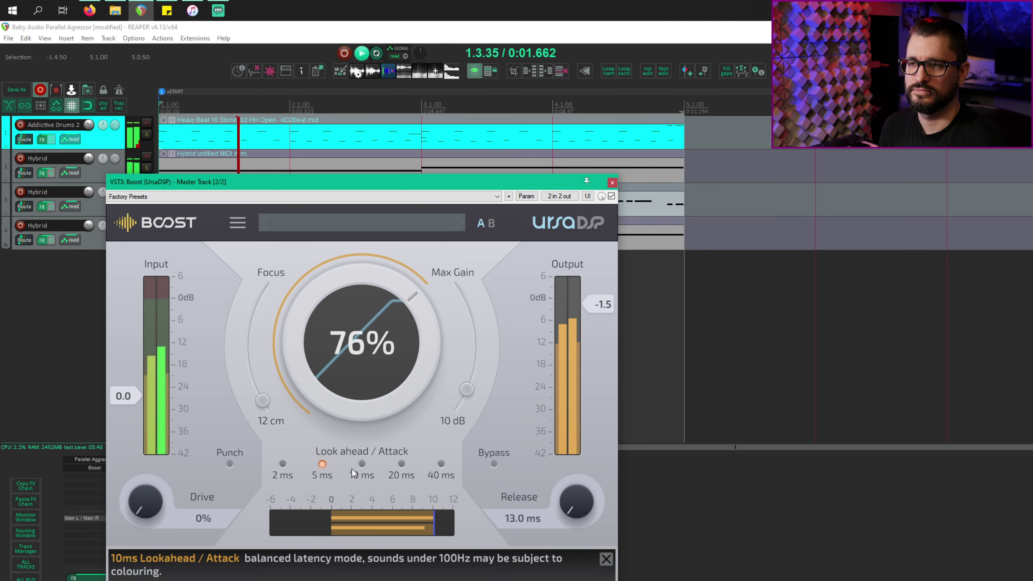
pyautogui.click(362, 464)
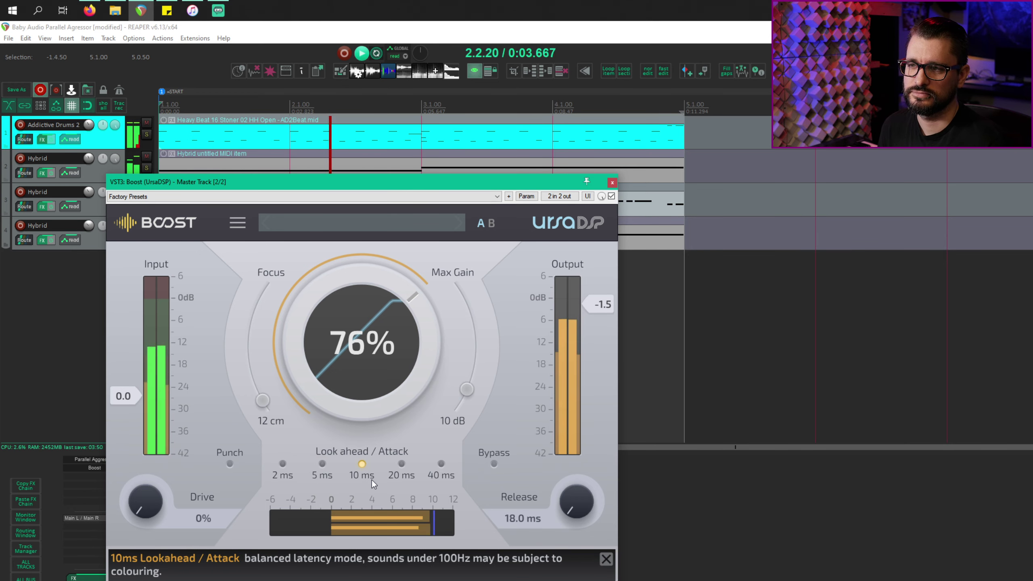
pyautogui.click(401, 464)
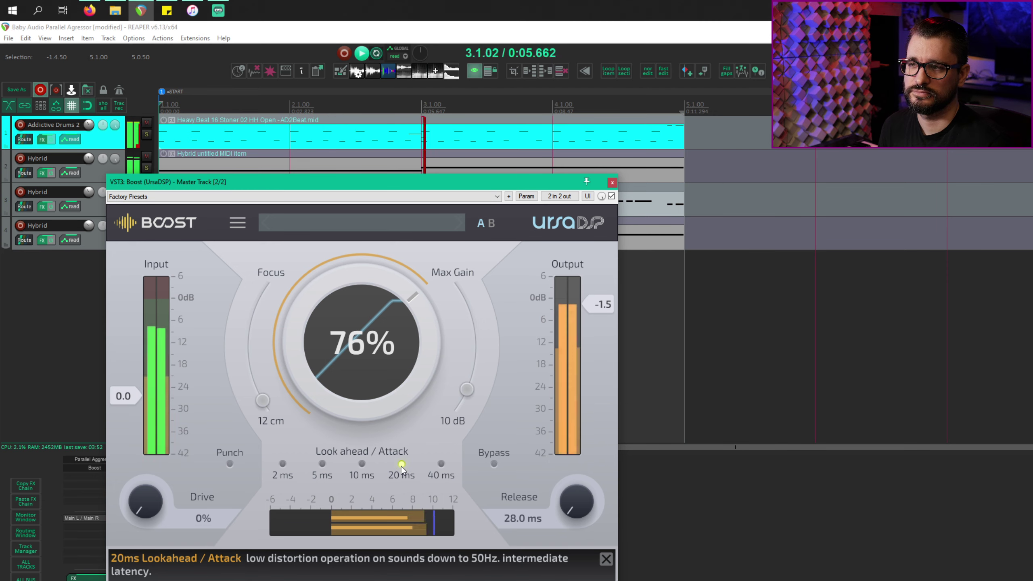
pyautogui.click(323, 463)
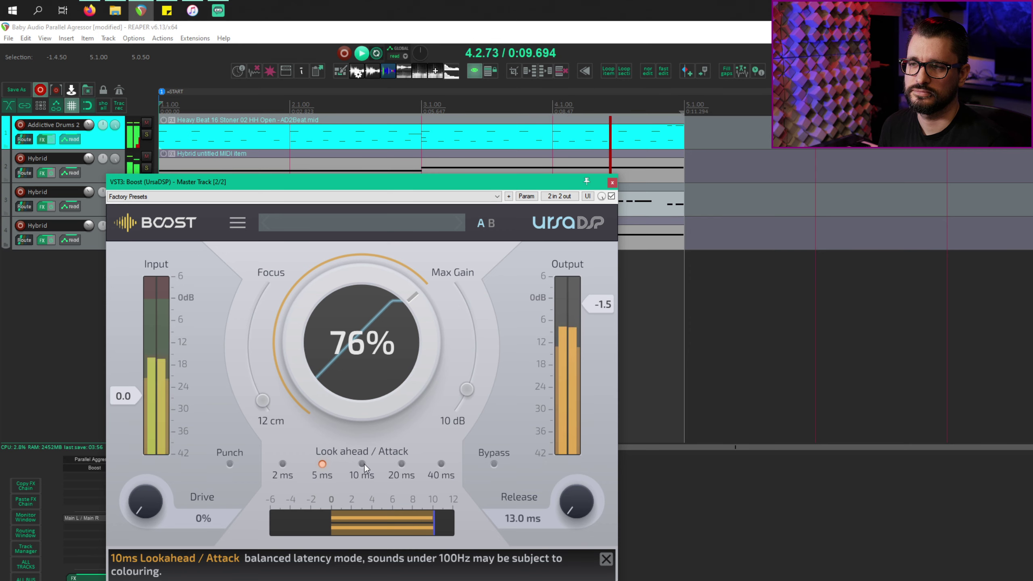
pyautogui.click(362, 464)
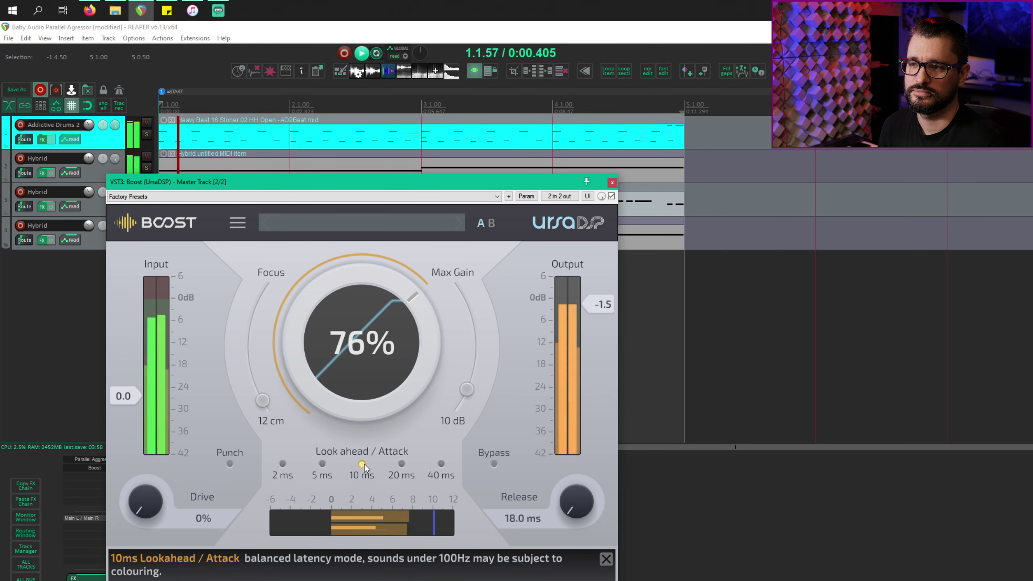
# Step: Set Boost to 61% with playback stopped, then play the project with Boost at 0% and pre gain raised to +10.9
pyautogui.press('space')
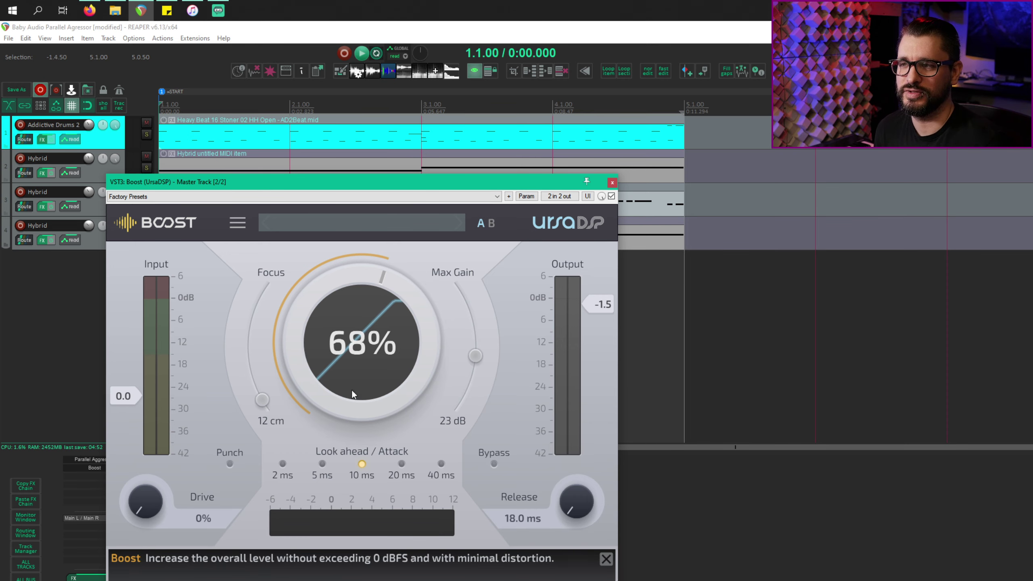
pyautogui.moveTo(352, 350); pyautogui.dragTo(354, 377)
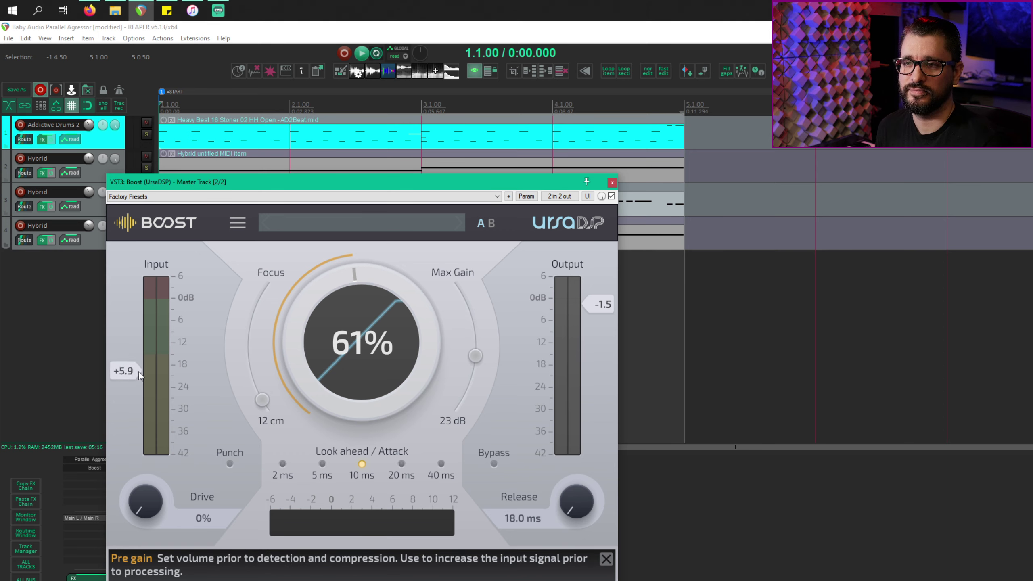
pyautogui.press('space')
pyautogui.moveTo(139, 372); pyautogui.dragTo(142, 389)
pyautogui.moveTo(338, 330); pyautogui.dragTo(340, 410)
pyautogui.moveTo(136, 382); pyautogui.dragTo(132, 348)
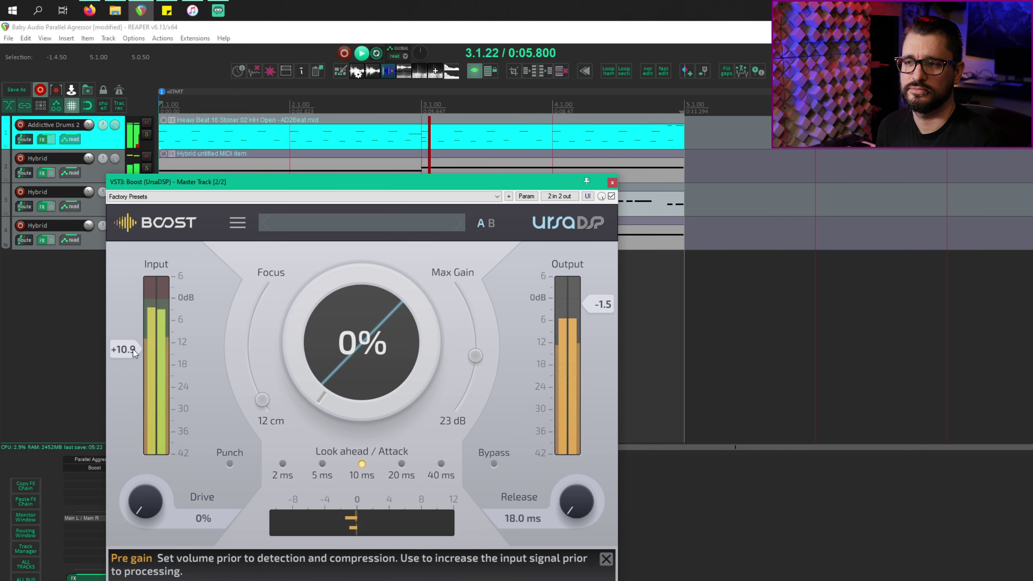
pyautogui.press('space')
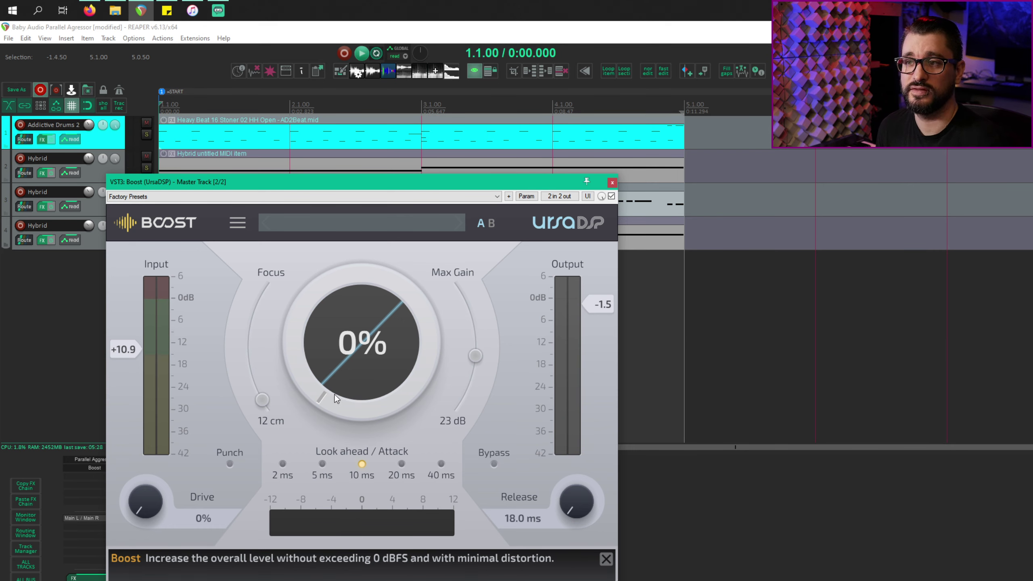
# Step: Lower the pre gain to +2.4 and raise Boost to about 69% with playback stopped
pyautogui.moveTo(133, 375); pyautogui.dragTo(133, 386)
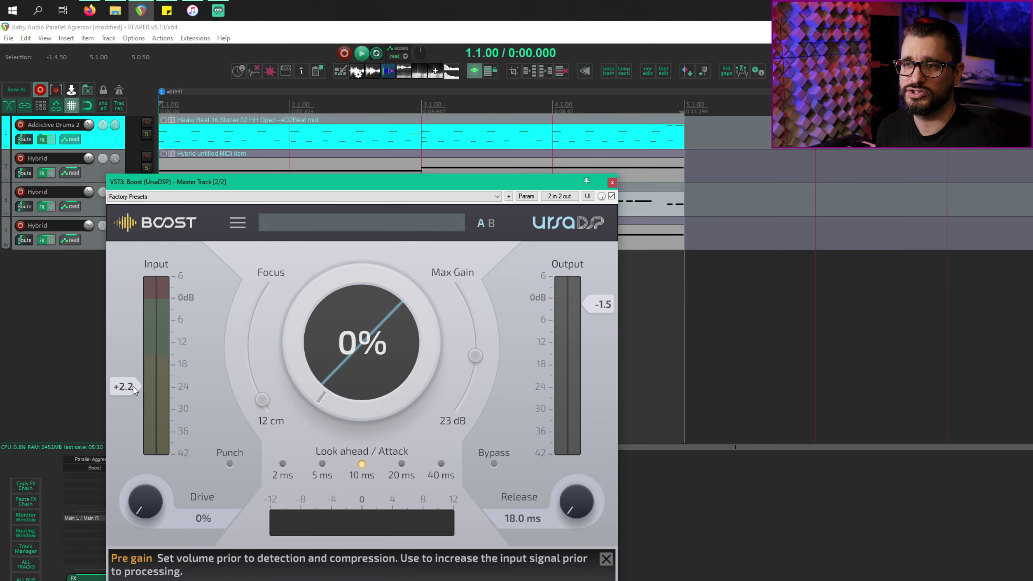
pyautogui.moveTo(382, 361); pyautogui.dragTo(373, 163)
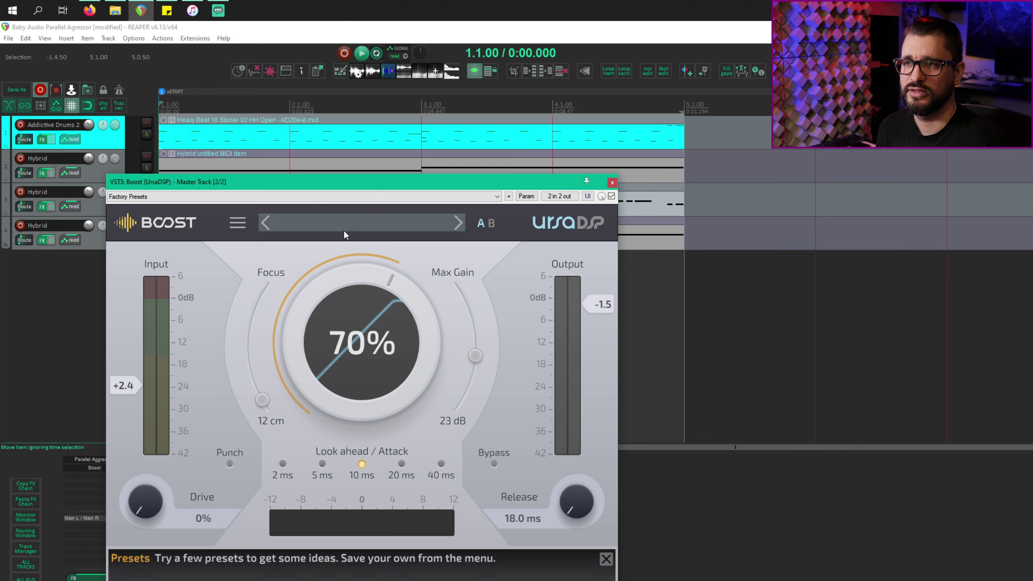
pyautogui.scroll(-4, 368, 347)
pyautogui.scroll(3, 368, 349)
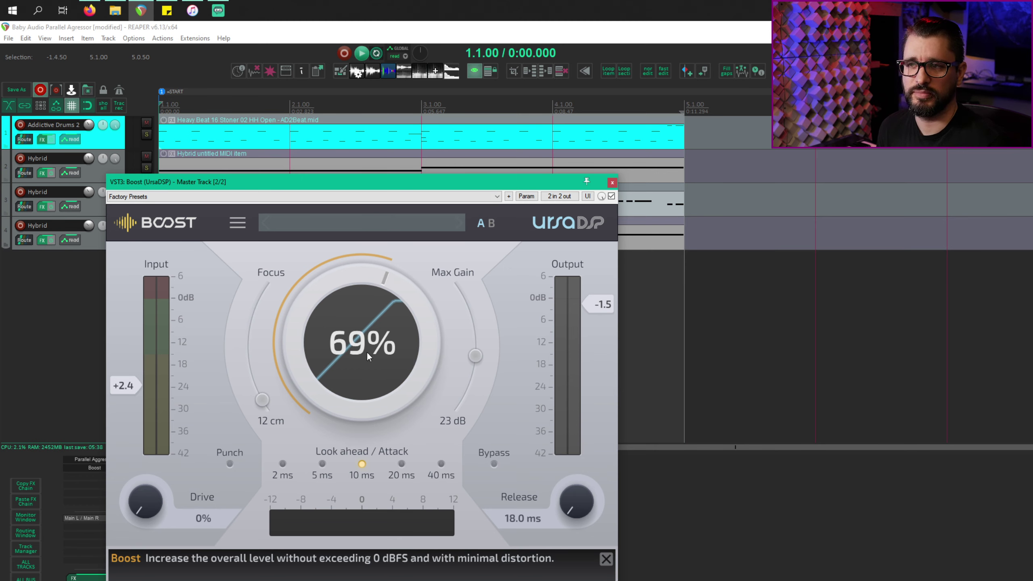
pyautogui.scroll(-2, 272, 386)
# Step: During playback, set pre gain to +8.2, post gain to -7.5, Focus to 10 cm, Boost to 65% and Max Gain to 19 dB
pyautogui.press('space')
pyautogui.moveTo(130, 385); pyautogui.dragTo(140, 361)
pyautogui.scroll(-4, 374, 364)
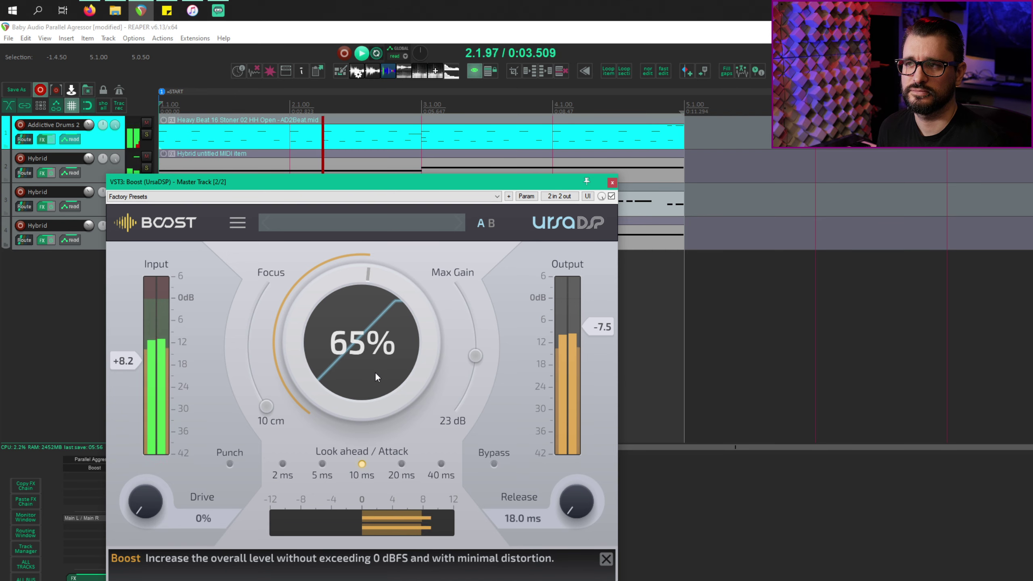
pyautogui.moveTo(473, 356); pyautogui.dragTo(439, 408)
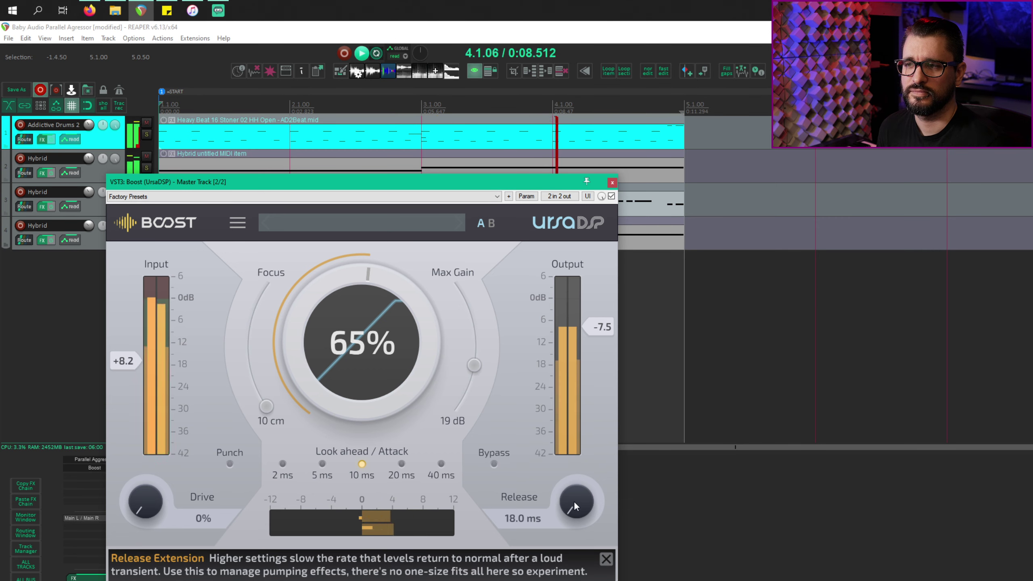
pyautogui.press('space')
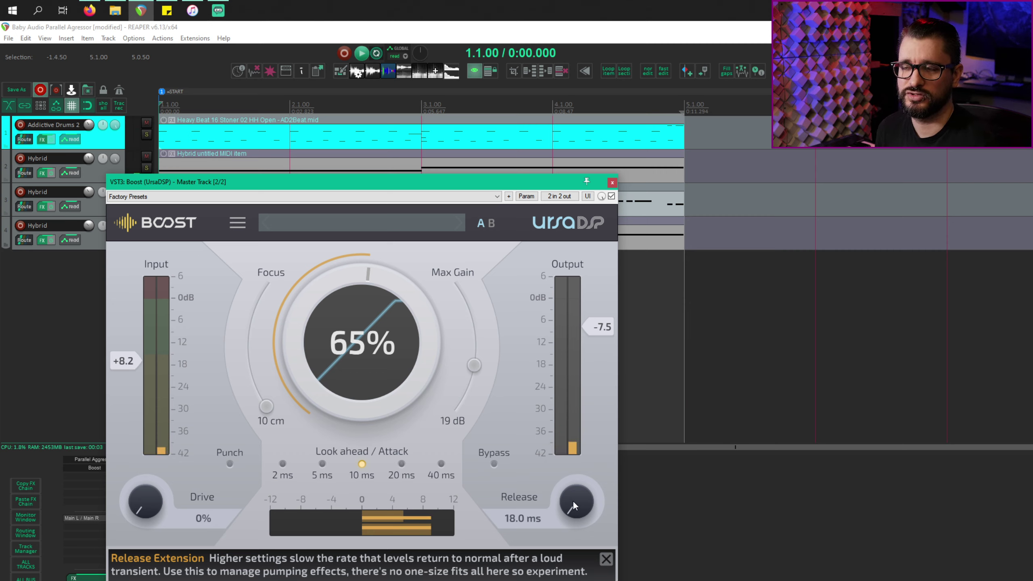
# Step: Play the project, raise Release to 96.7 ms while listening and stop playback
pyautogui.press('space')
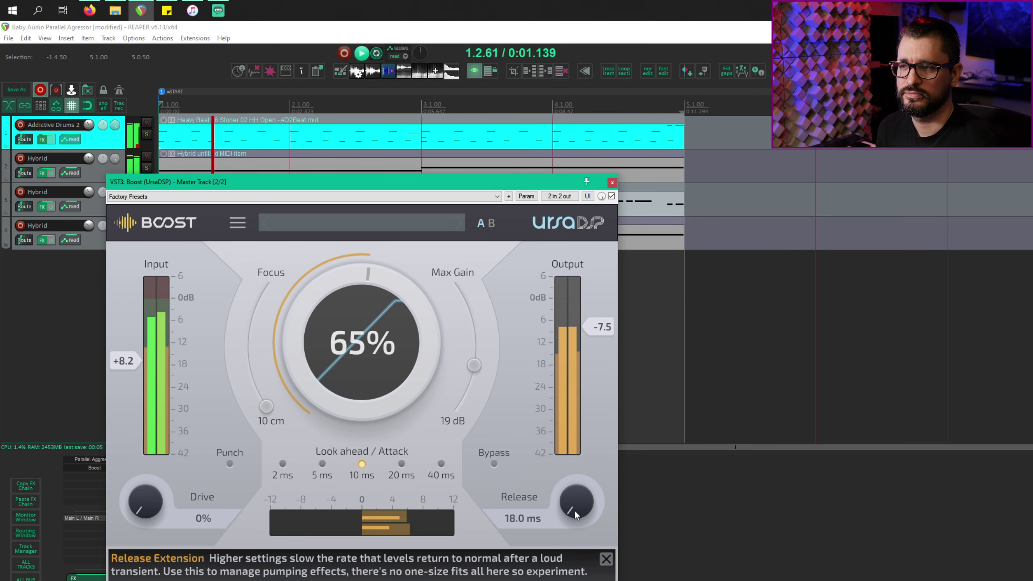
pyautogui.moveTo(575, 509); pyautogui.dragTo(555, 387)
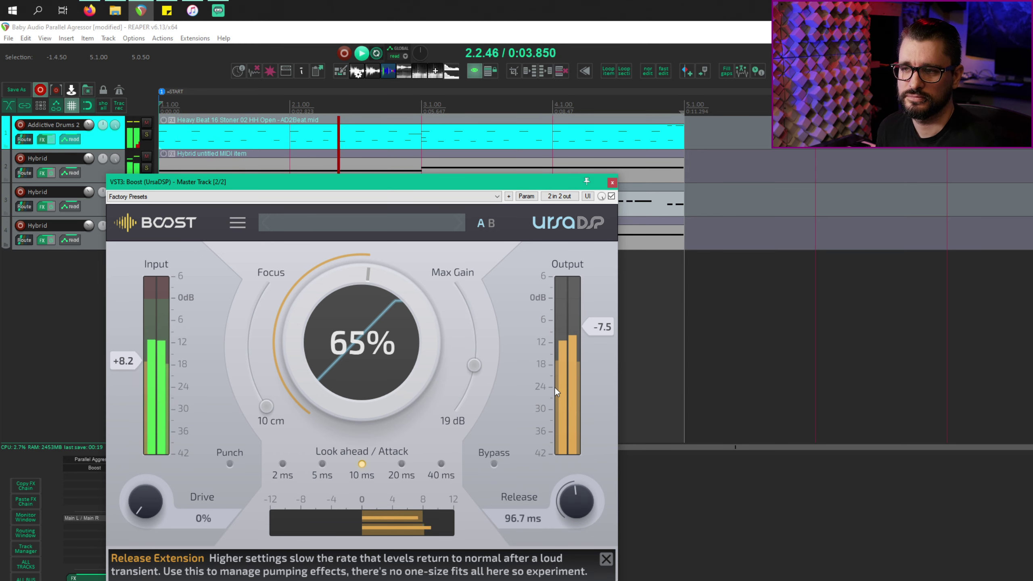
pyautogui.press('space')
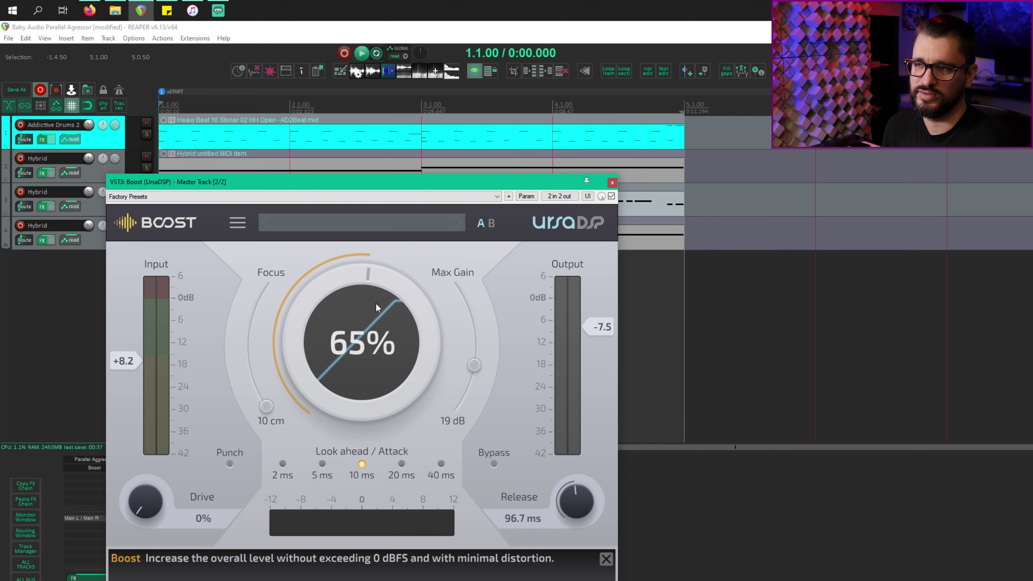
# Step: Set Boost to 64% and pre gain to +7.2, and play with 40 ms look ahead and Release at 48.0 ms
pyautogui.moveTo(371, 310)
pyautogui.mouseDown()
pyautogui.moveTo(371, 370)
pyautogui.moveTo(377, 317)
pyautogui.mouseUp()
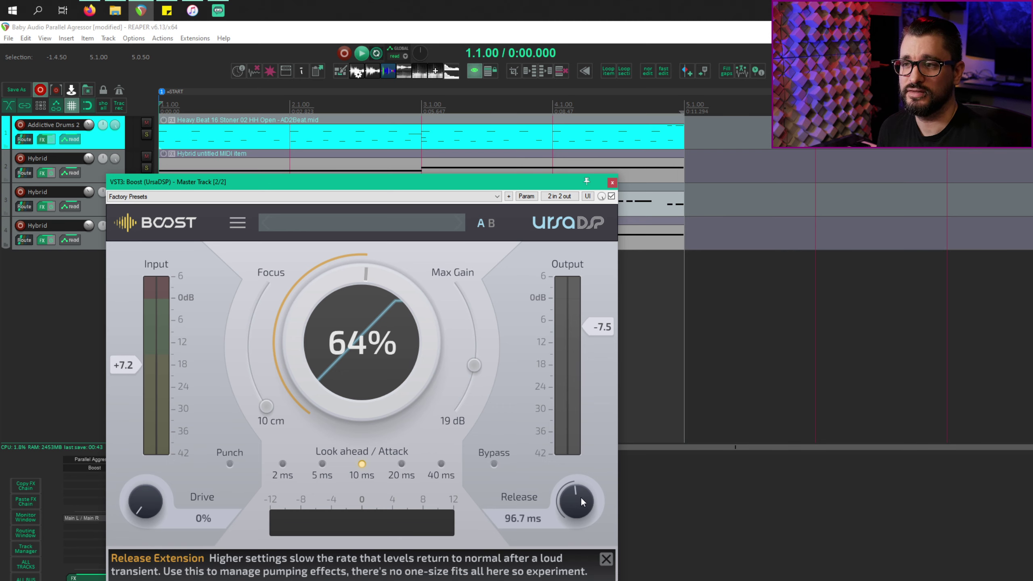
pyautogui.press('space')
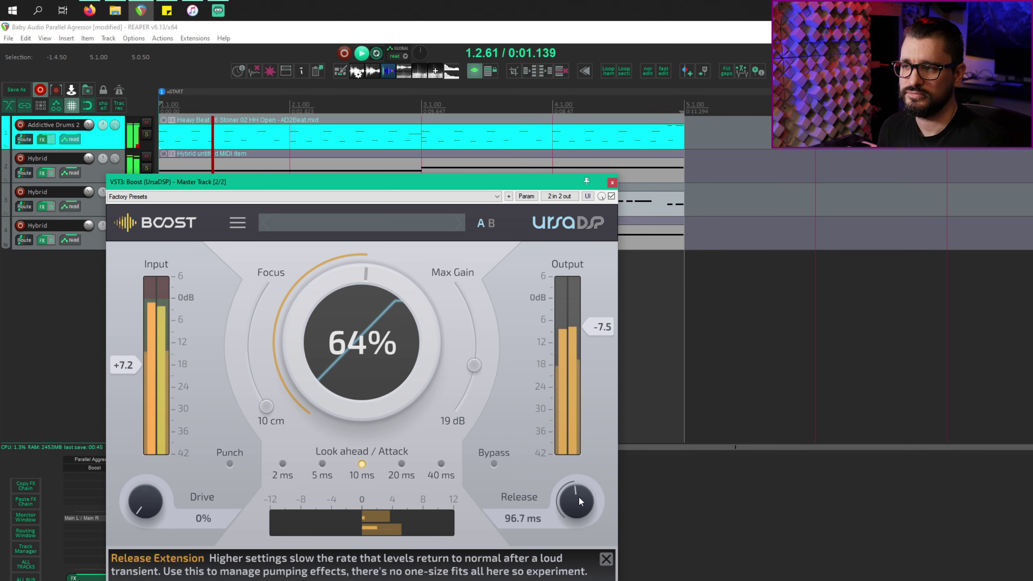
pyautogui.click(441, 464)
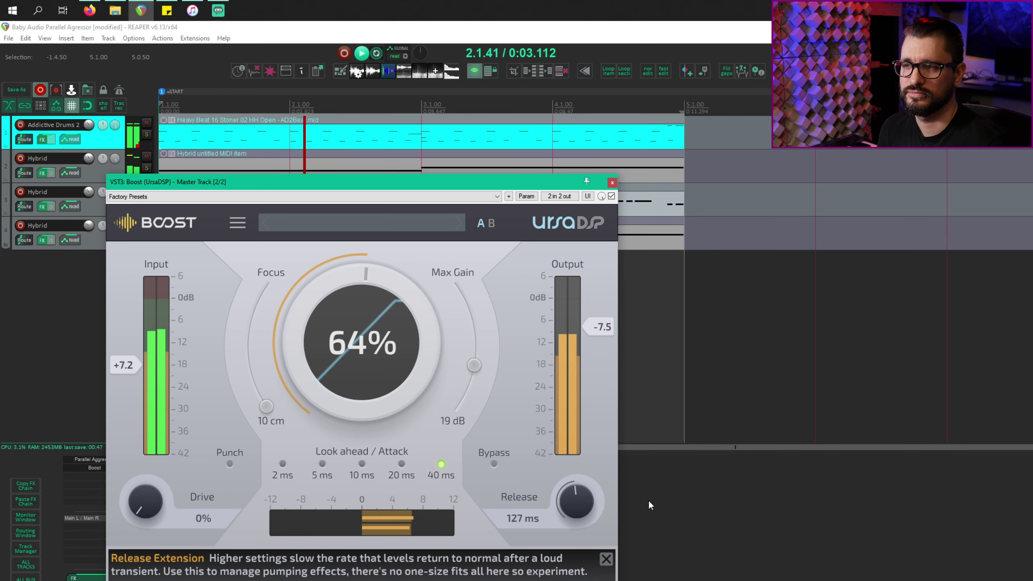
pyautogui.moveTo(576, 491); pyautogui.dragTo(578, 579)
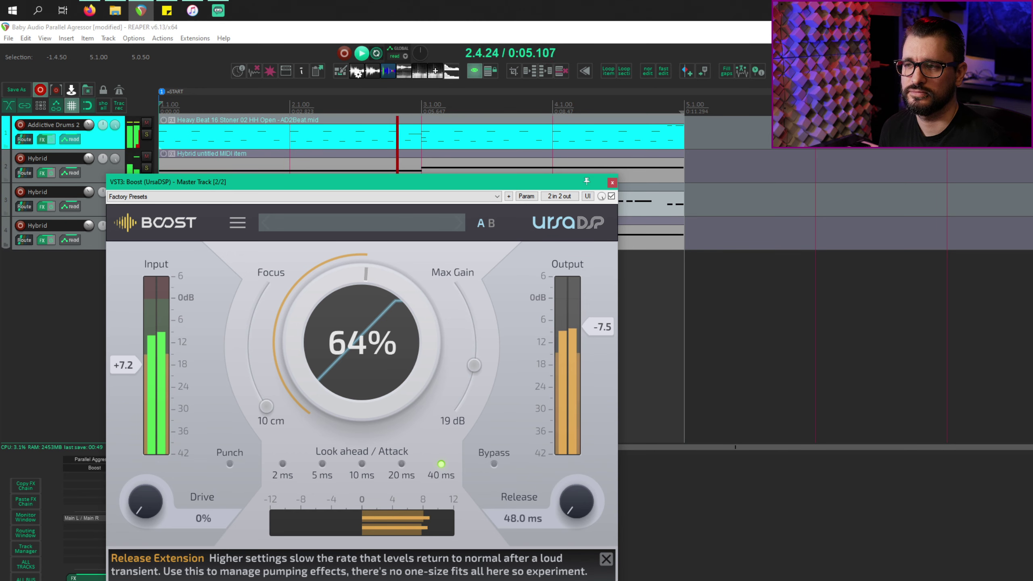
# Step: Switch look ahead to 2 ms during playback, raise Boost to 78% and adjust Release around 72.7 ms
pyautogui.click(281, 464)
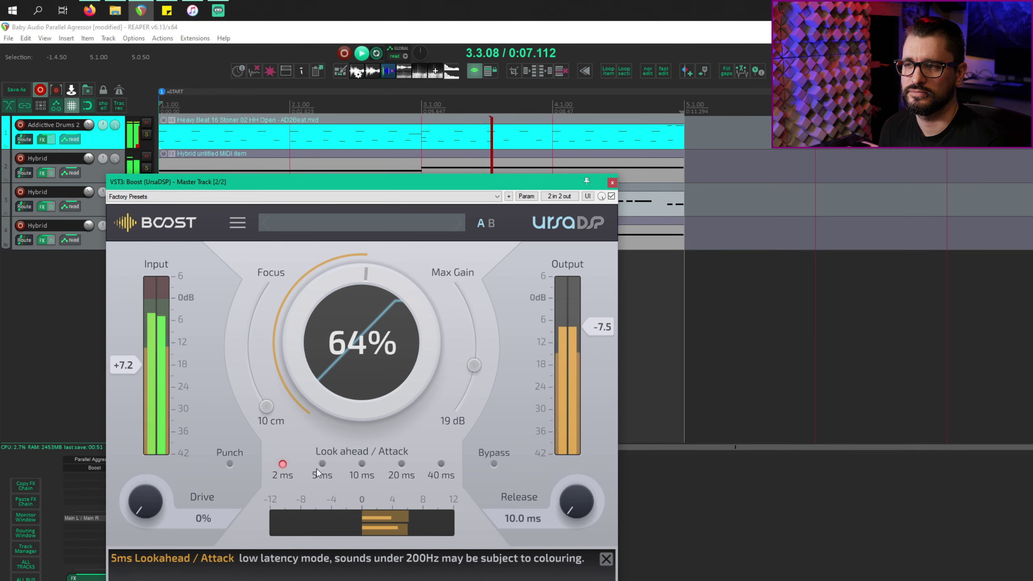
pyautogui.moveTo(567, 491); pyautogui.dragTo(570, 419)
pyautogui.moveTo(349, 318); pyautogui.dragTo(349, 298)
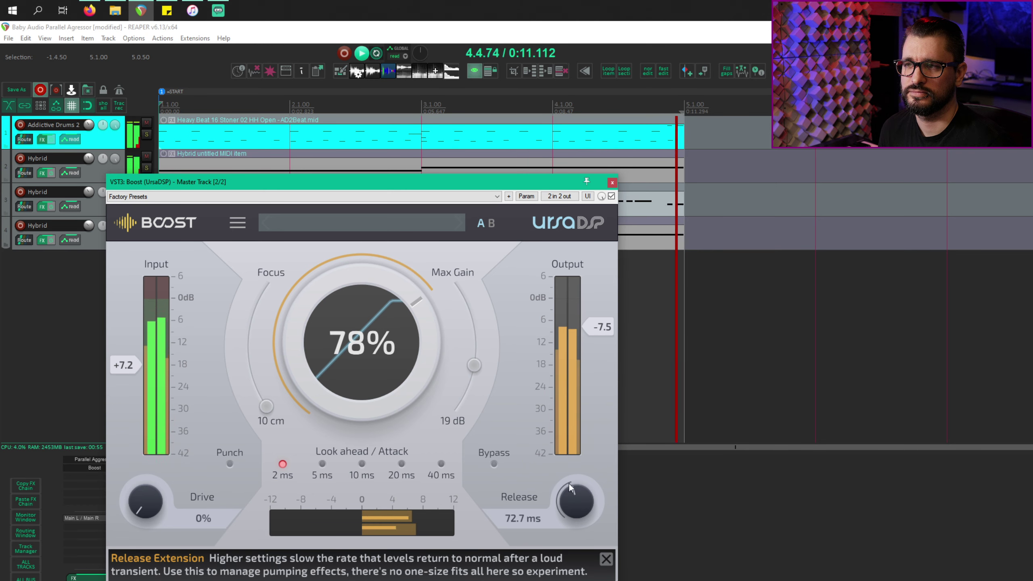
pyautogui.moveTo(570, 483); pyautogui.dragTo(548, 496)
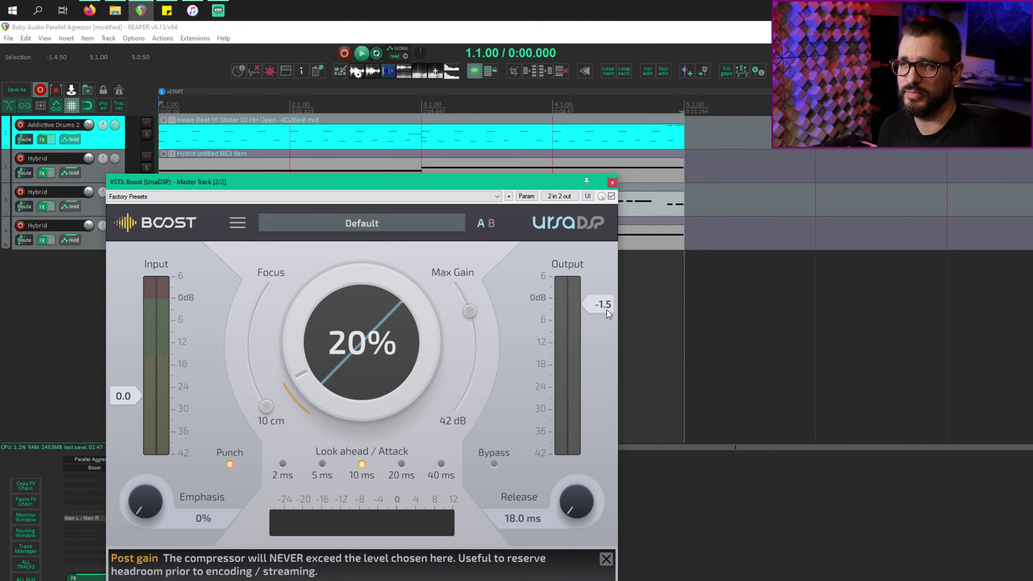
# Step: Disable Punch and play the project while raising Drive to 101% and up to 200%
pyautogui.click(230, 465)
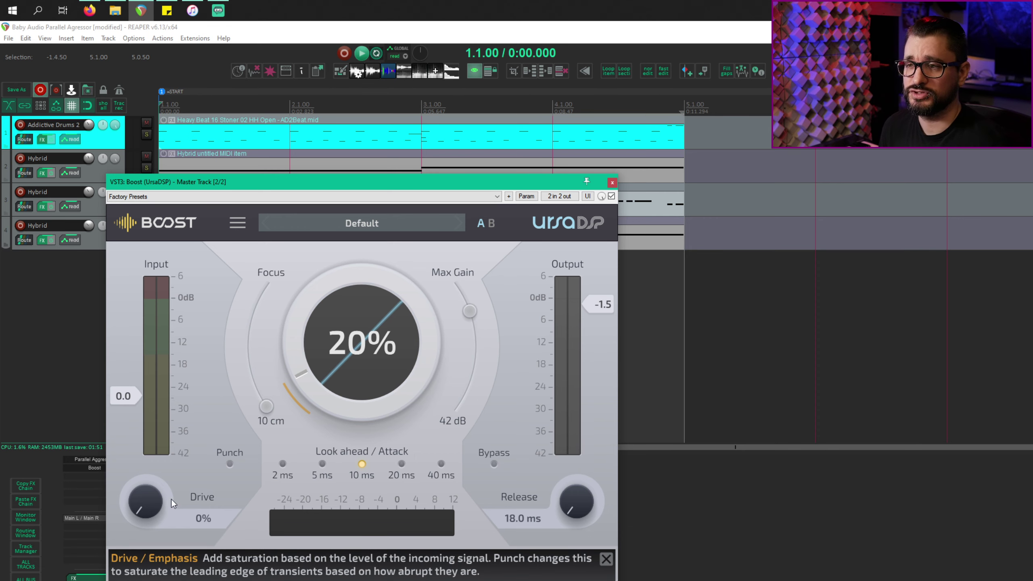
pyautogui.press('space')
pyautogui.moveTo(156, 504); pyautogui.dragTo(156, 464)
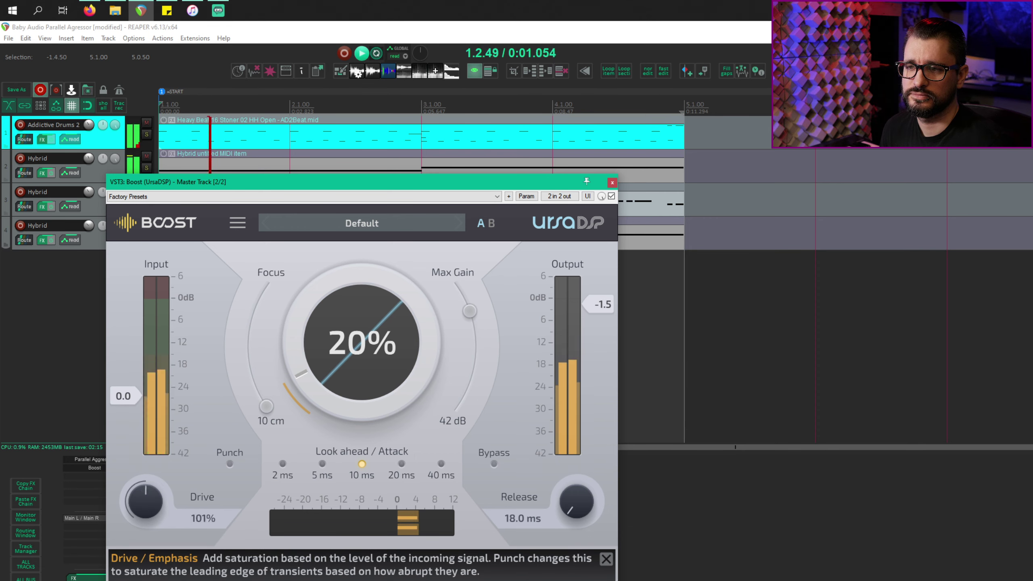
pyautogui.moveTo(193, 545); pyautogui.dragTo(195, 499)
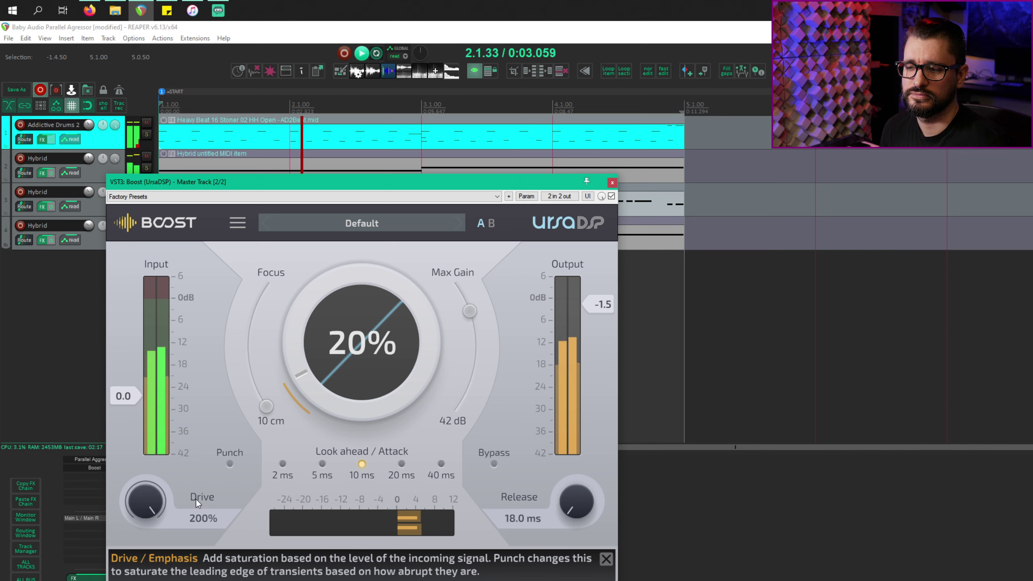
# Step: Enable Punch, reduce Emphasis to 20%, switch Punch off again for comparison and stop playback
pyautogui.click(228, 464)
pyautogui.moveTo(157, 497); pyautogui.dragTo(138, 544)
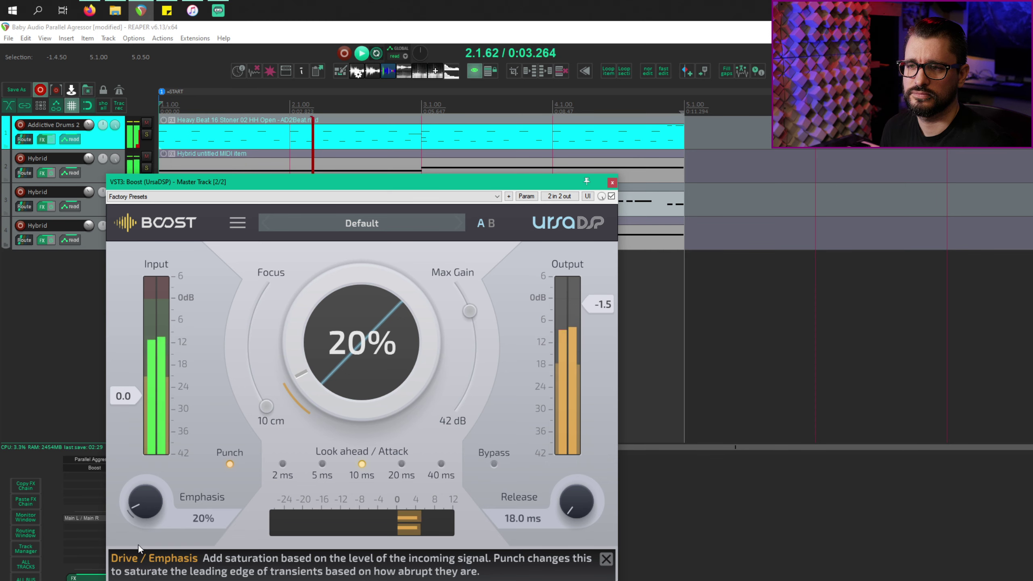
pyautogui.click(230, 464)
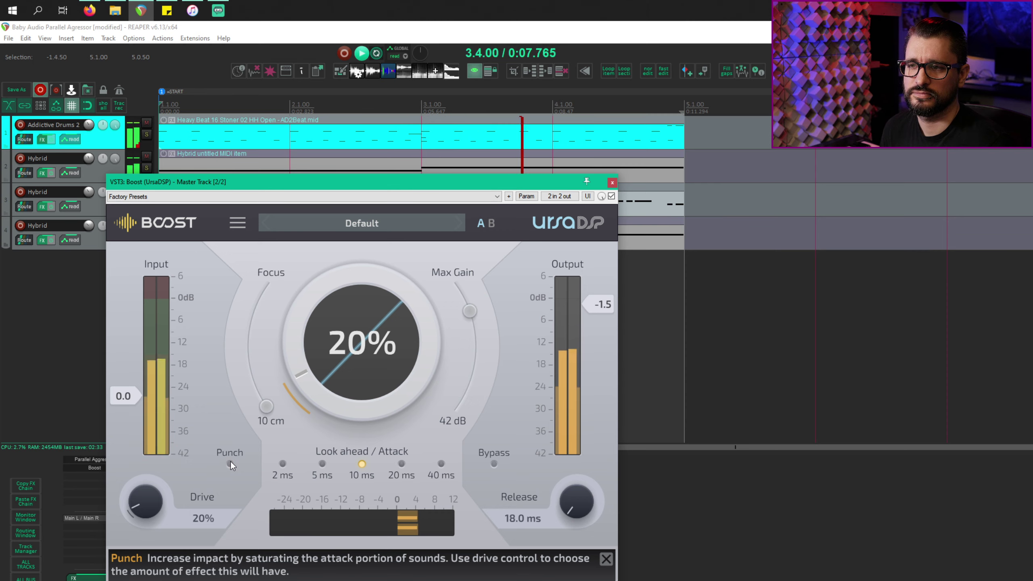
pyautogui.press('space')
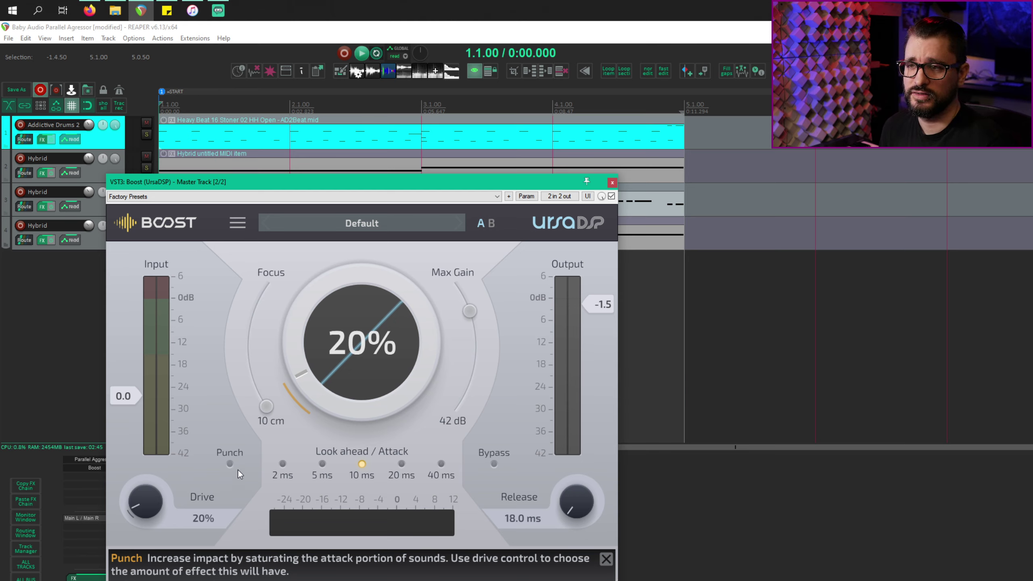
# Step: Close the master track's Boost window, open Boost on track 4 and enlarge its window during playback
pyautogui.press('Escape')
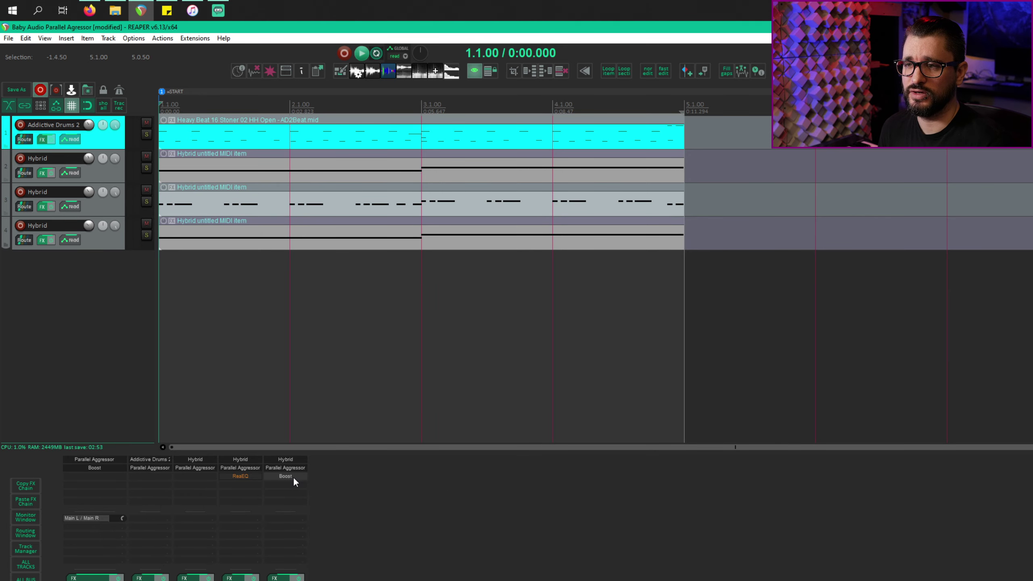
pyautogui.click(294, 479)
pyautogui.click(364, 528)
pyautogui.press('space')
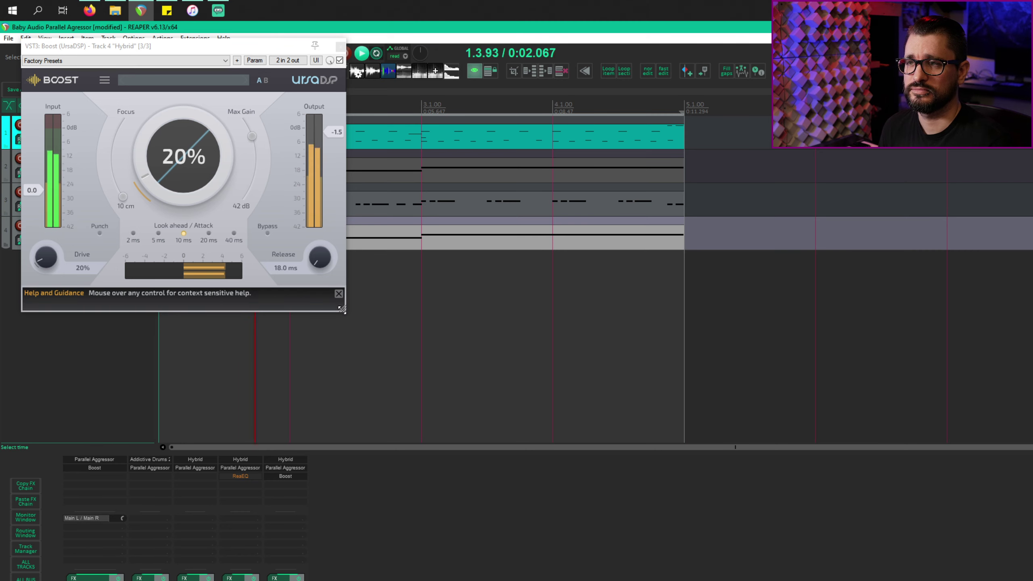
pyautogui.moveTo(343, 309); pyautogui.dragTo(559, 537)
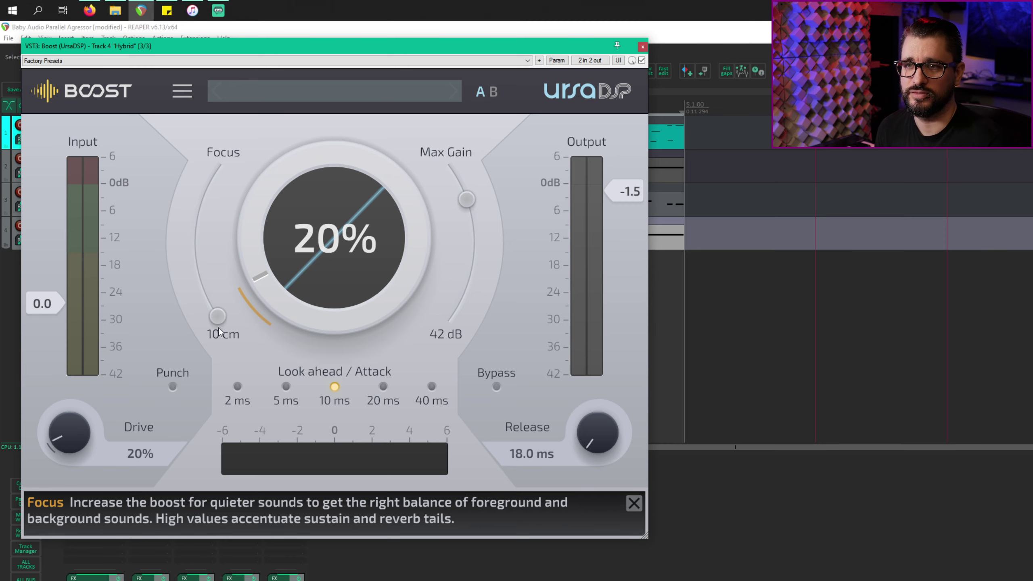
# Step: Play the project while setting track 4's pre gain to +9.7, post gain to -8.4 and Boost to 72%
pyautogui.press('space')
pyautogui.moveTo(43, 307); pyautogui.dragTo(48, 255)
pyautogui.moveTo(623, 193); pyautogui.dragTo(625, 224)
pyautogui.moveTo(329, 285); pyautogui.dragTo(331, 68)
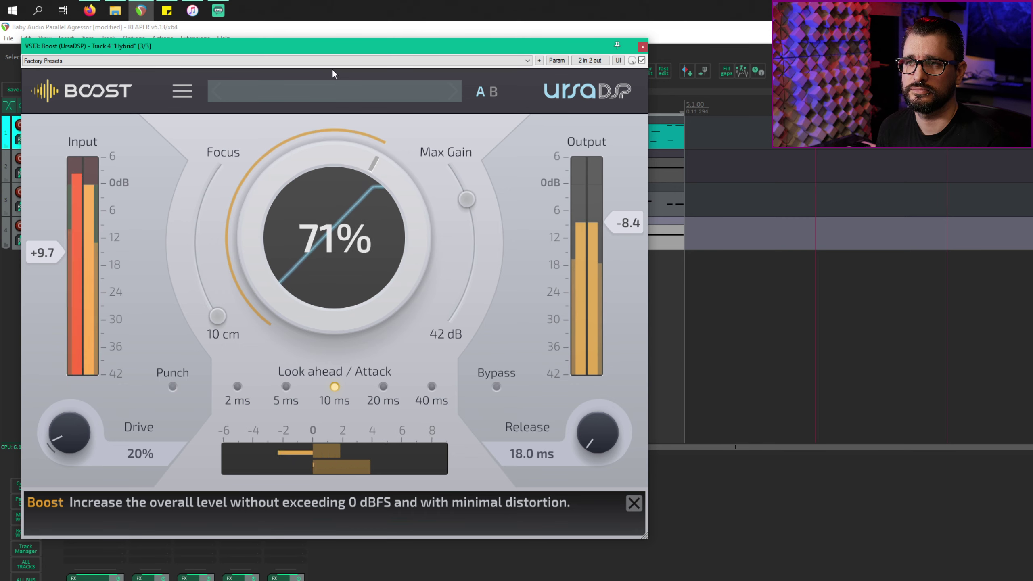
pyautogui.moveTo(380, 301); pyautogui.dragTo(376, 298)
# Step: Raise Drive to 61% on track 4, enable Punch and set Emphasis to 58%
pyautogui.moveTo(77, 404); pyautogui.dragTo(76, 387)
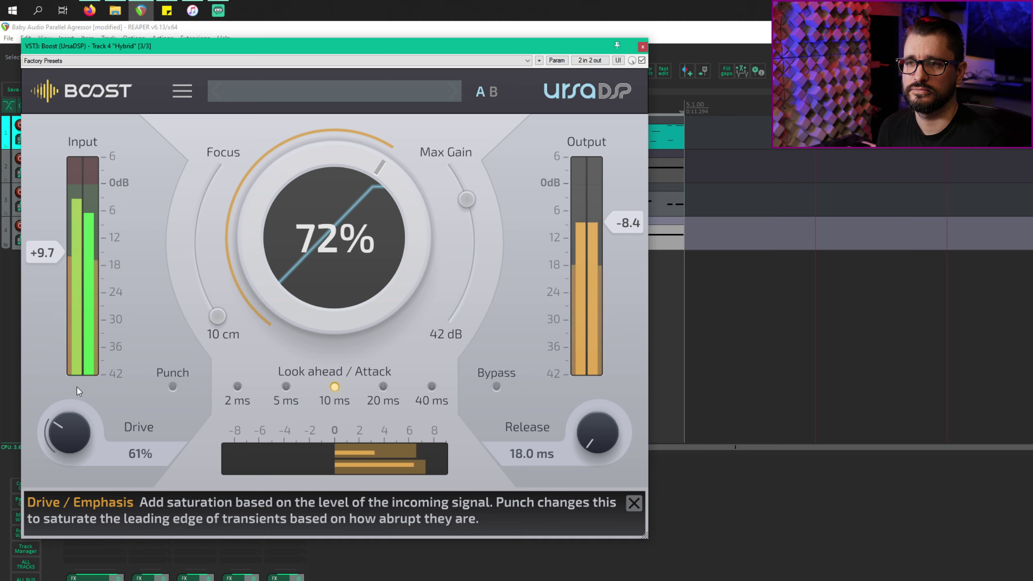
pyautogui.click(174, 387)
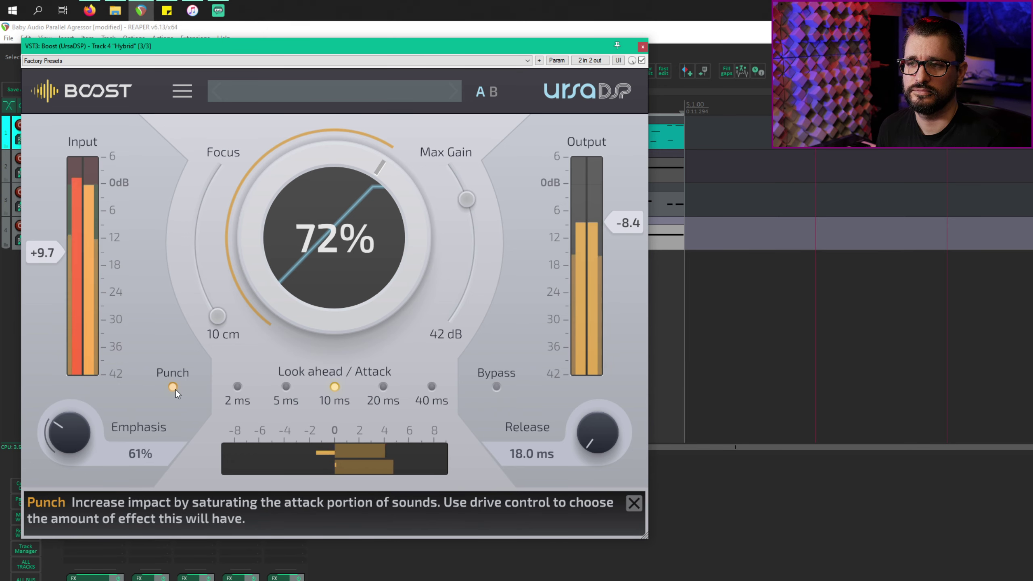
pyautogui.moveTo(84, 426); pyautogui.dragTo(81, 429)
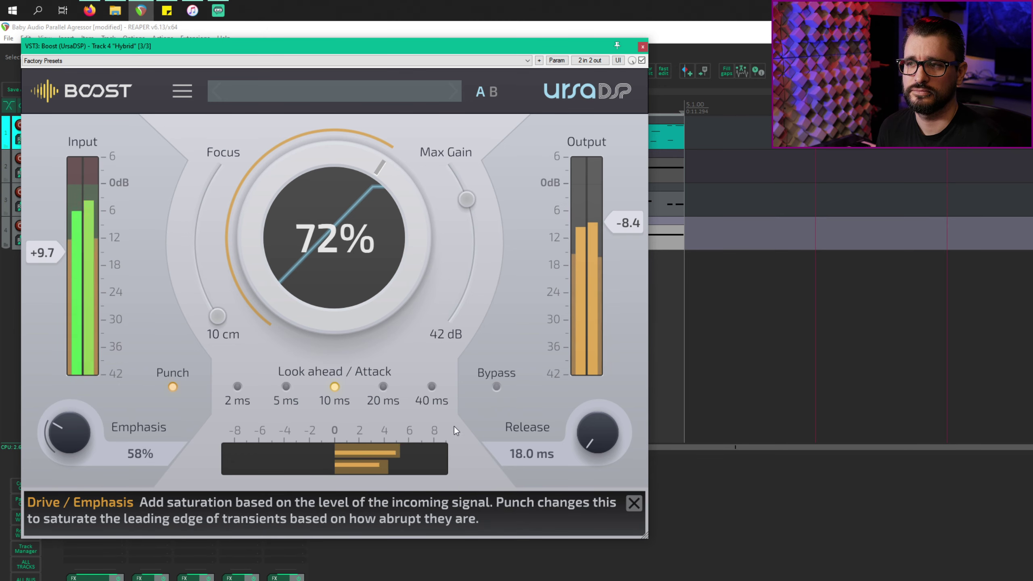
# Step: Increase track 4's Release to 18.3 ms and switch its look ahead to 2 ms
pyautogui.moveTo(584, 432); pyautogui.dragTo(587, 413)
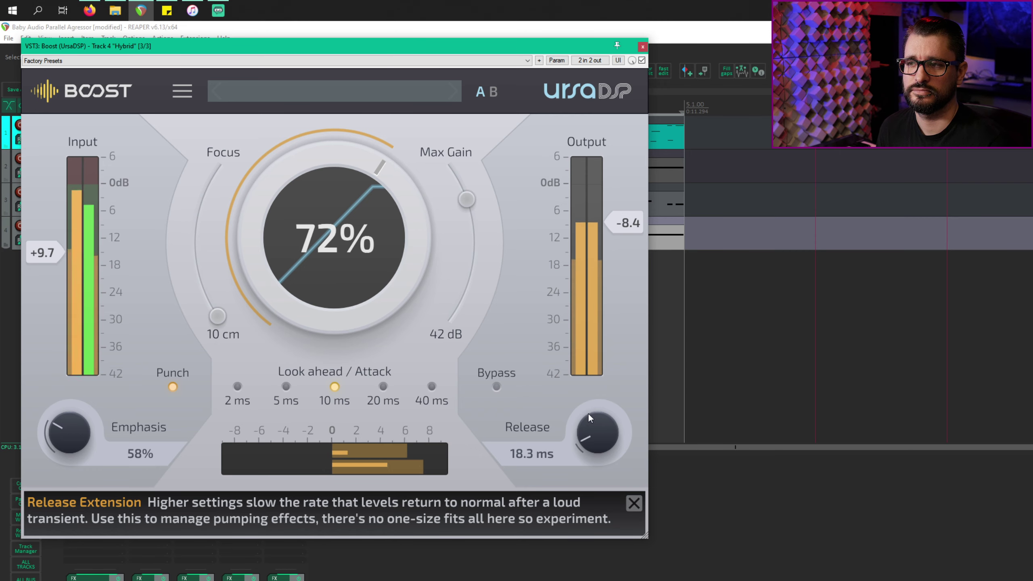
pyautogui.click(237, 386)
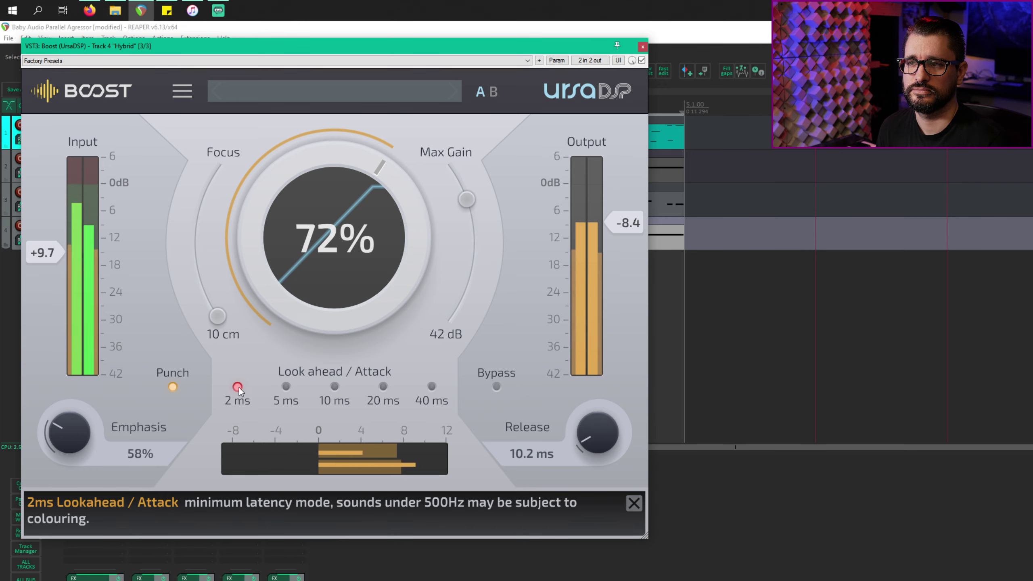
# Step: Set track 4's Release to 10.3 ms, Focus to 7.2 m, Boost to 76% and Max Gain to 25 dB
pyautogui.moveTo(602, 435)
pyautogui.mouseDown()
pyautogui.moveTo(606, 446)
pyautogui.moveTo(602, 361)
pyautogui.moveTo(599, 428)
pyautogui.mouseUp()
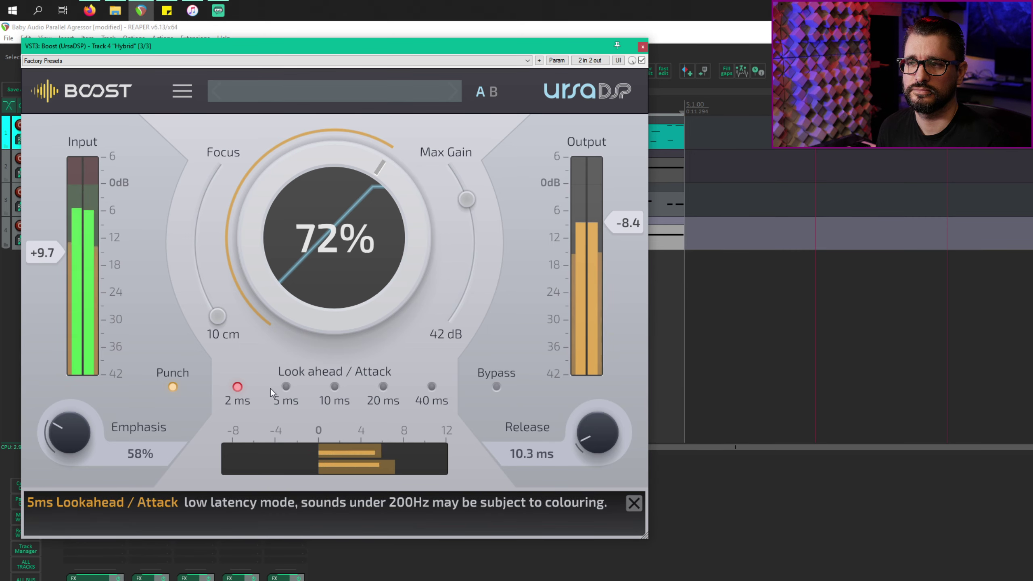
pyautogui.moveTo(217, 315); pyautogui.dragTo(235, 181)
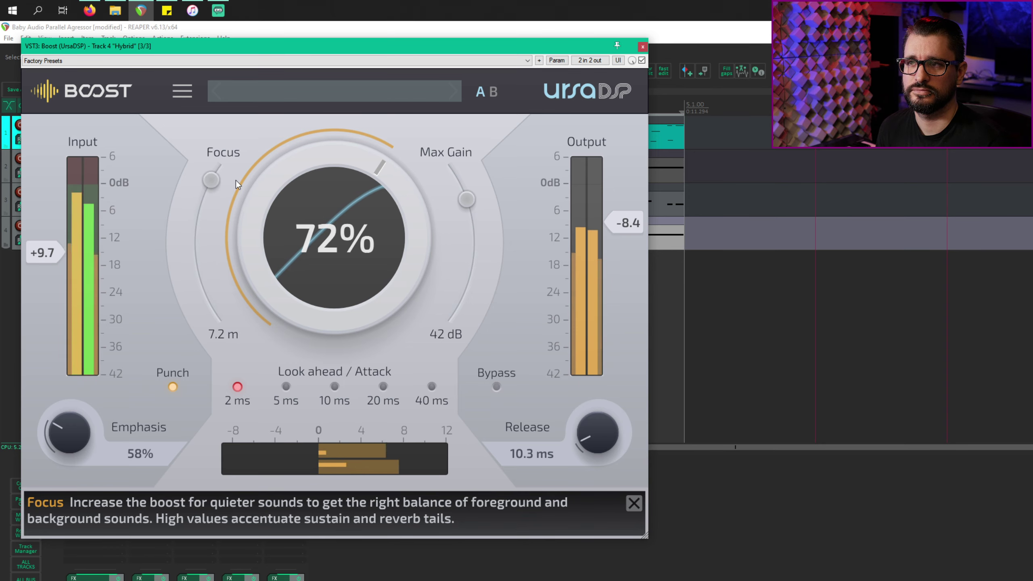
pyautogui.moveTo(344, 258); pyautogui.dragTo(349, 247)
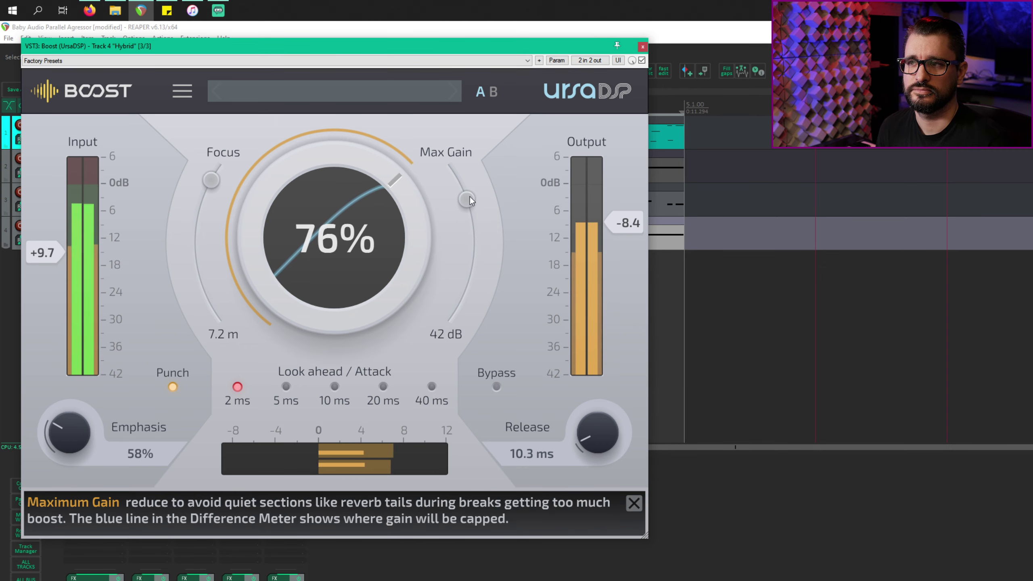
pyautogui.moveTo(470, 197); pyautogui.dragTo(536, 247)
# Step: Compare the 10 ms and 40 ms look ahead settings on track 4, finishing on 5 ms
pyautogui.click(335, 386)
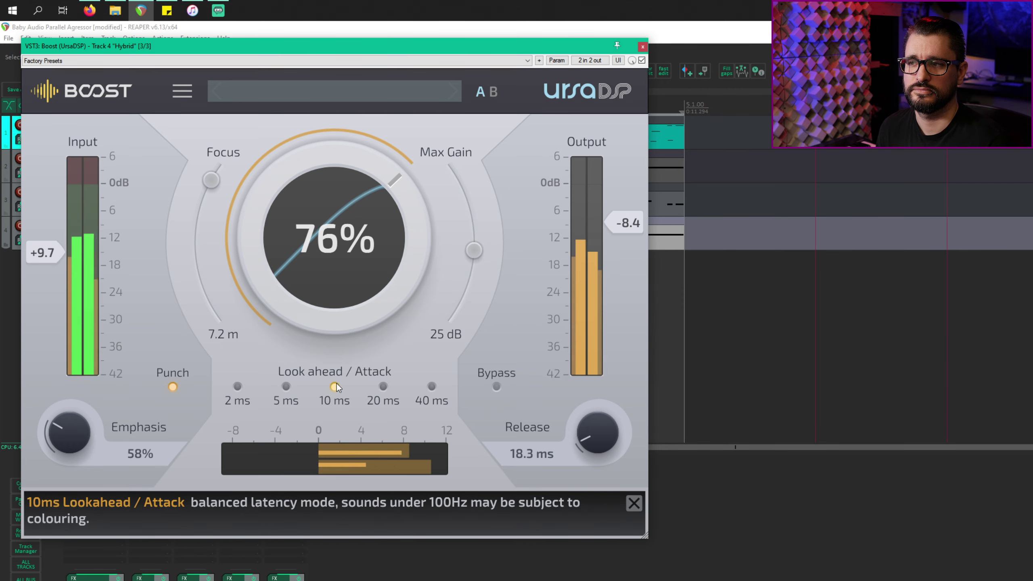
pyautogui.click(431, 387)
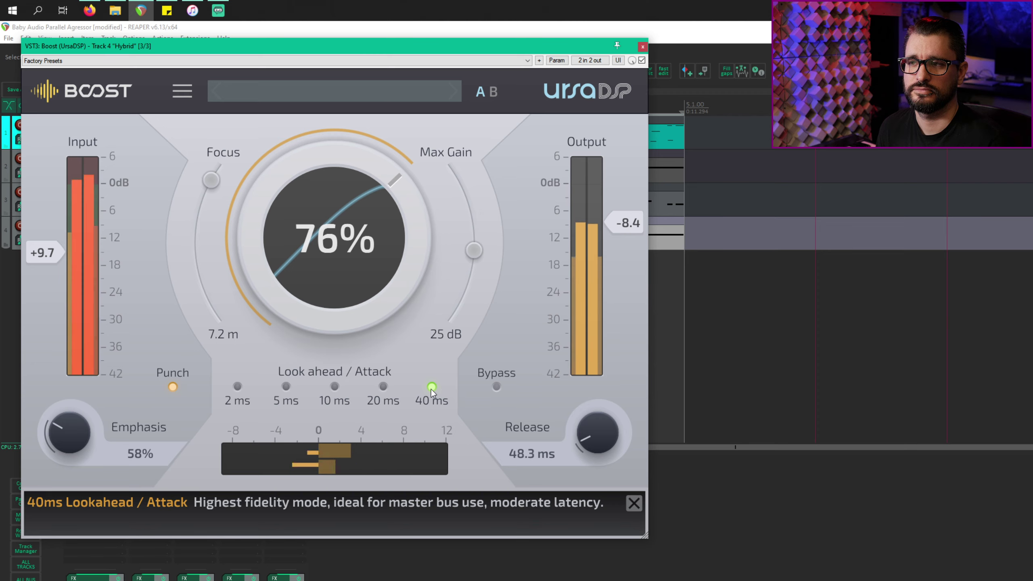
pyautogui.click(286, 386)
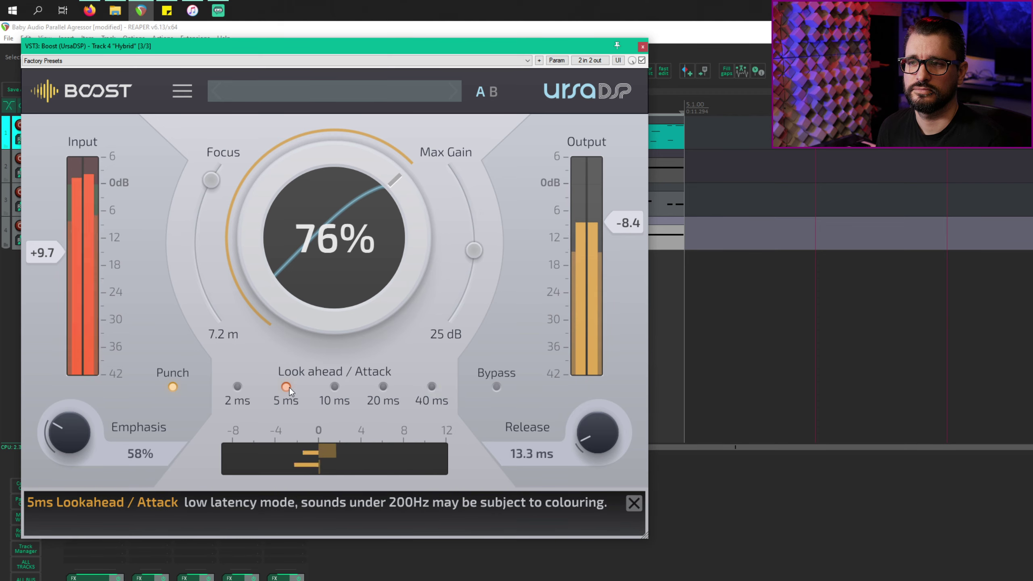
# Step: Raise the Punch Emphasis to 79% and the pre gain to +15.5 on track 4
pyautogui.scroll(1, 85, 434)
pyautogui.moveTo(84, 429)
pyautogui.mouseDown()
pyautogui.moveTo(91, 365)
pyautogui.moveTo(82, 409)
pyautogui.mouseUp()
pyautogui.moveTo(44, 244); pyautogui.dragTo(56, 221)
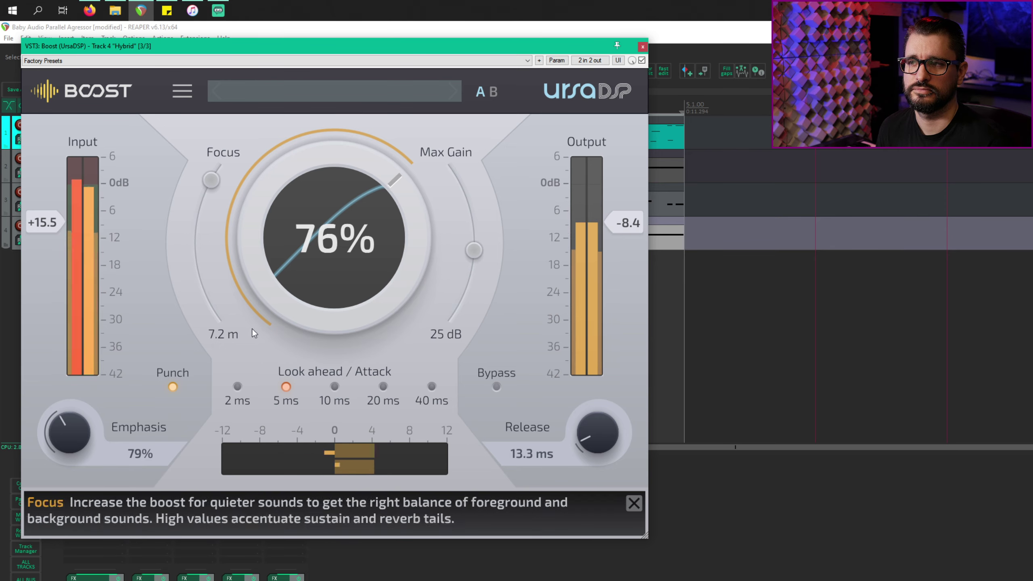
# Step: Bypass Boost for comparison, lower its post gain to -11.5 and re-enable the processing
pyautogui.click(497, 387)
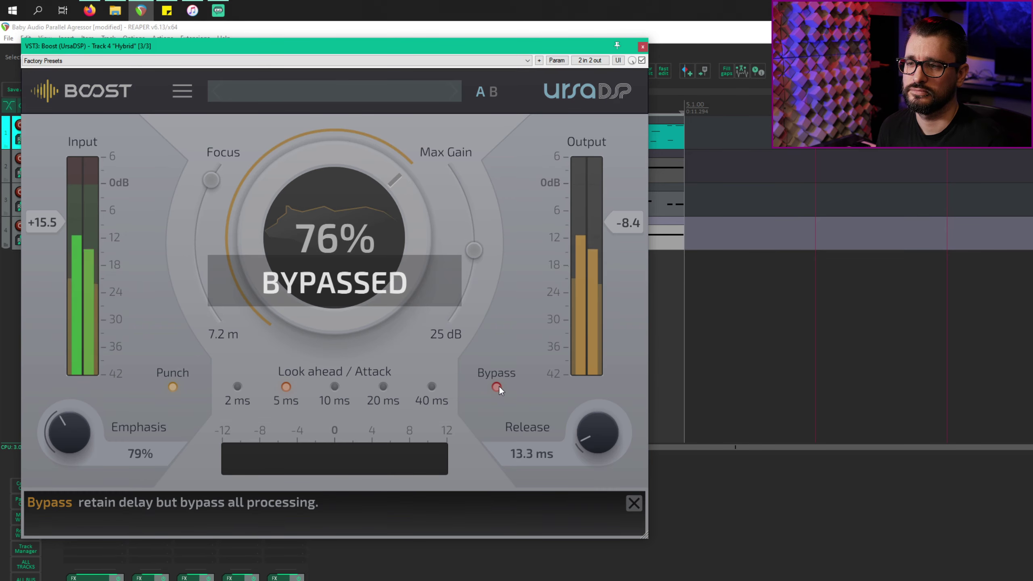
pyautogui.moveTo(628, 224); pyautogui.dragTo(628, 236)
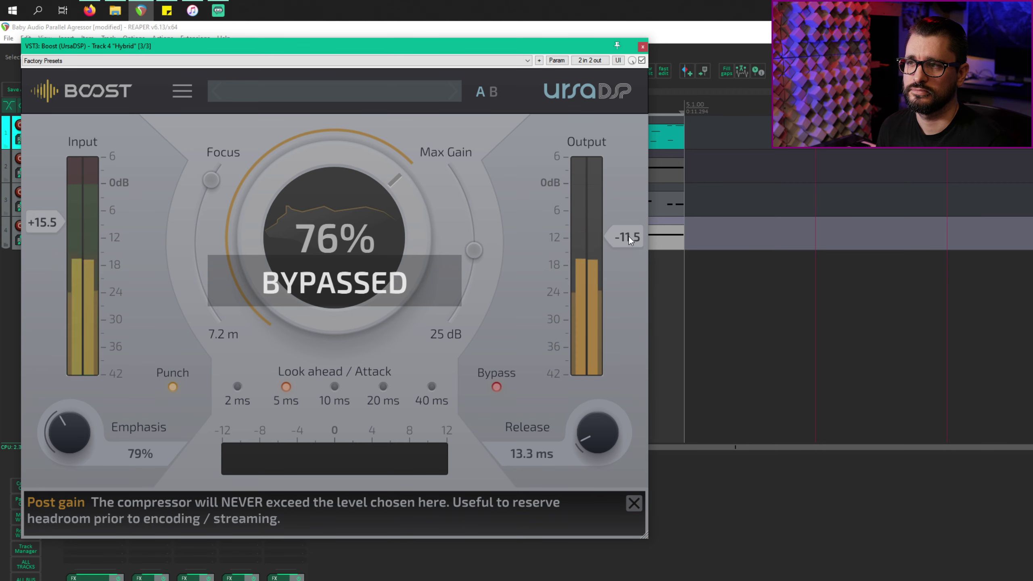
pyautogui.click(496, 386)
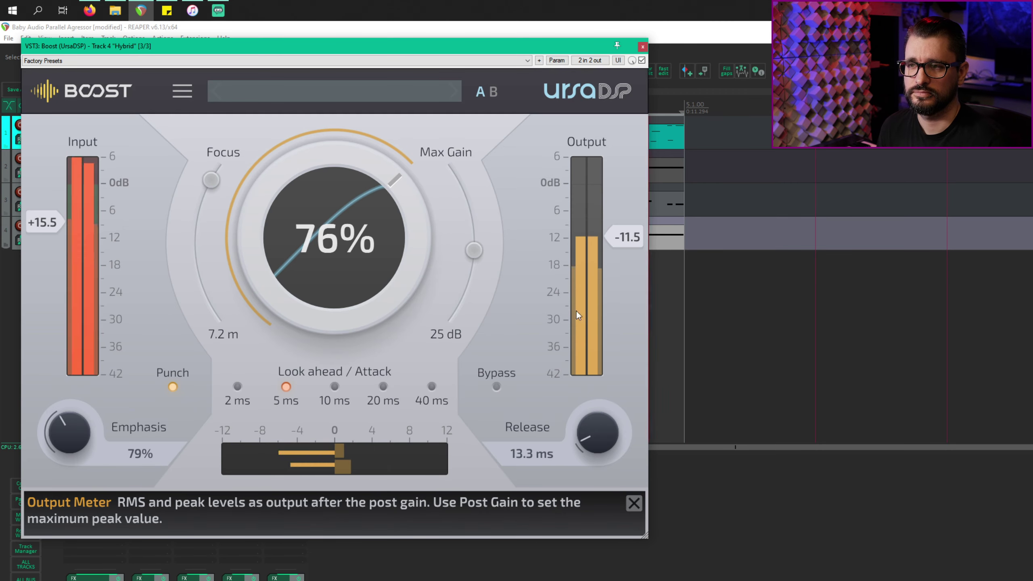
# Step: Reduce Focus to 4.3 m and raise Boost to 80% and Release to 26.6 ms
pyautogui.moveTo(211, 179); pyautogui.dragTo(194, 196)
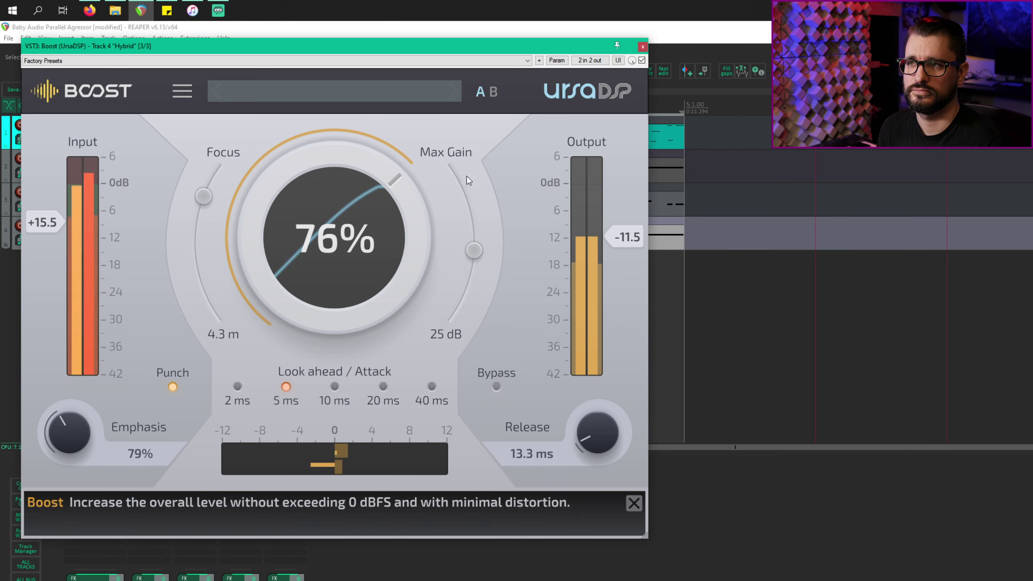
pyautogui.moveTo(314, 244)
pyautogui.mouseDown()
pyautogui.moveTo(338, 378)
pyautogui.moveTo(318, 196)
pyautogui.moveTo(317, 228)
pyautogui.mouseUp()
pyautogui.moveTo(596, 431); pyautogui.dragTo(580, 371)
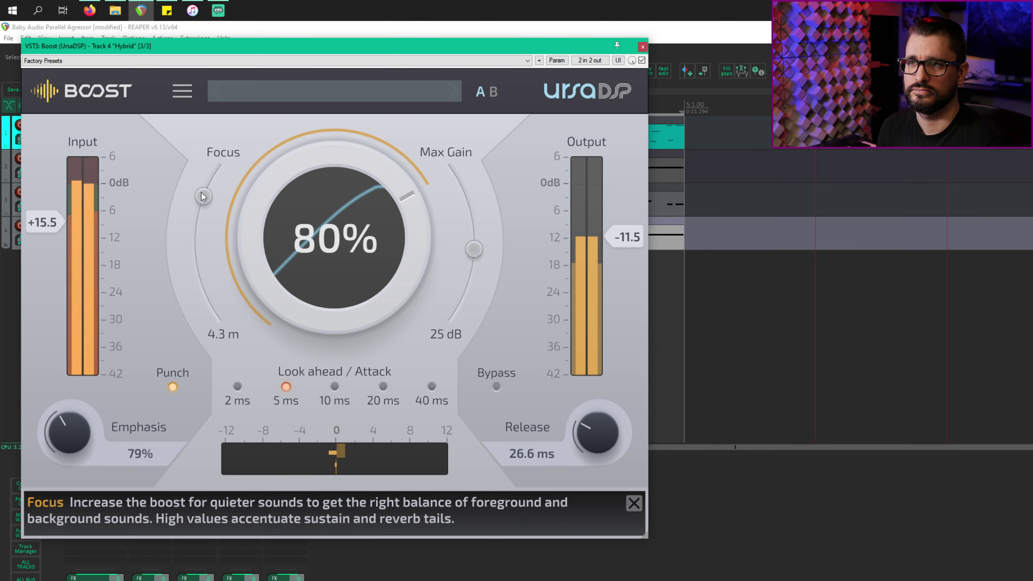
# Step: Raise Boost to 96% and lower Focus to 1.2 m, readjusting it to 1.9 m
pyautogui.moveTo(203, 196); pyautogui.dragTo(195, 237)
pyautogui.moveTo(329, 262); pyautogui.dragTo(323, 186)
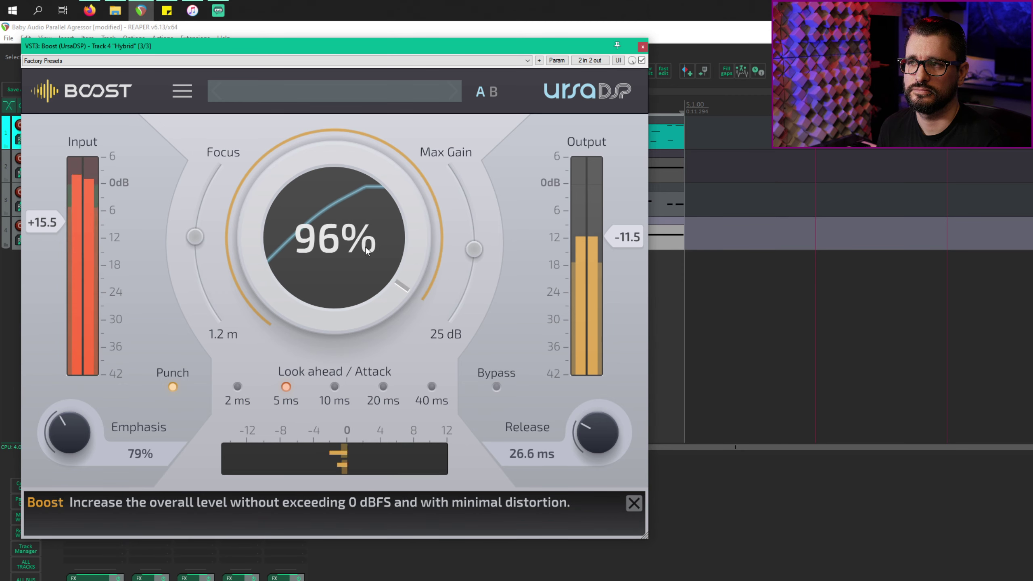
pyautogui.moveTo(194, 237); pyautogui.dragTo(201, 226)
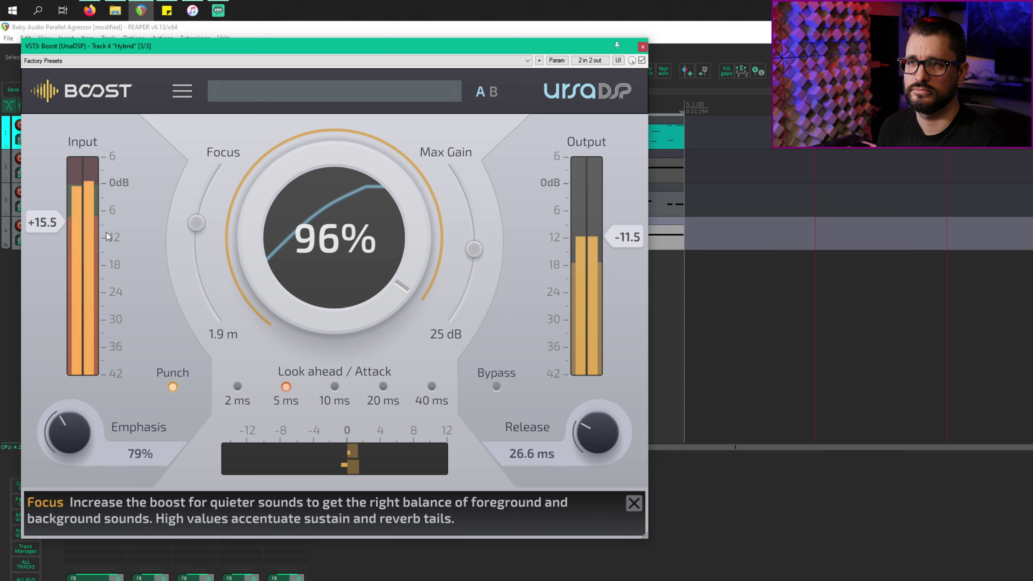
# Step: Lower the pre gain to +9.2 and further to +6.1, and stop playback
pyautogui.moveTo(47, 223)
pyautogui.mouseDown()
pyautogui.moveTo(48, 321)
pyautogui.moveTo(60, 255)
pyautogui.mouseUp()
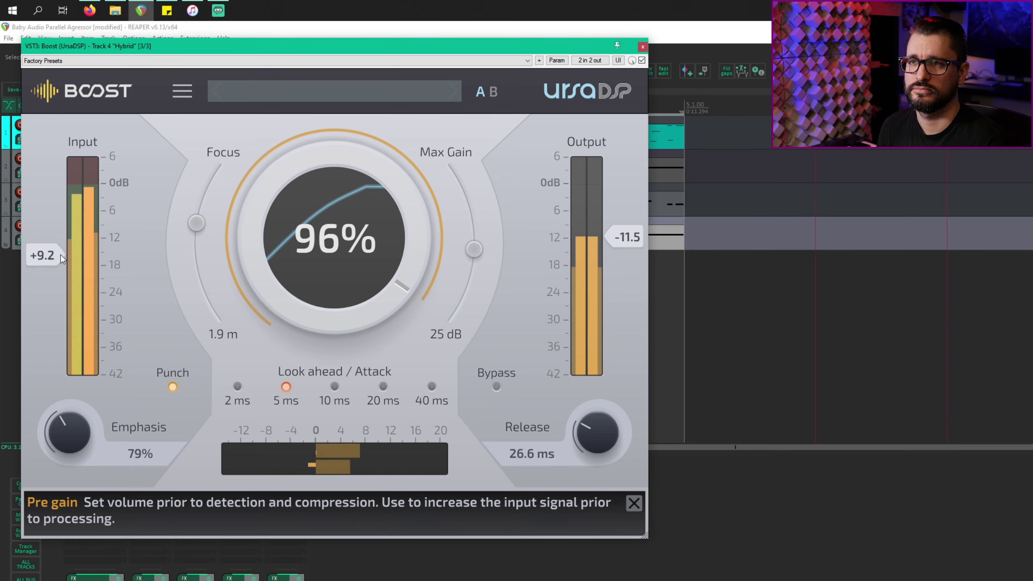
pyautogui.moveTo(68, 220)
pyautogui.mouseDown()
pyautogui.moveTo(83, 153)
pyautogui.moveTo(83, 218)
pyautogui.moveTo(105, 296)
pyautogui.moveTo(115, 266)
pyautogui.mouseUp()
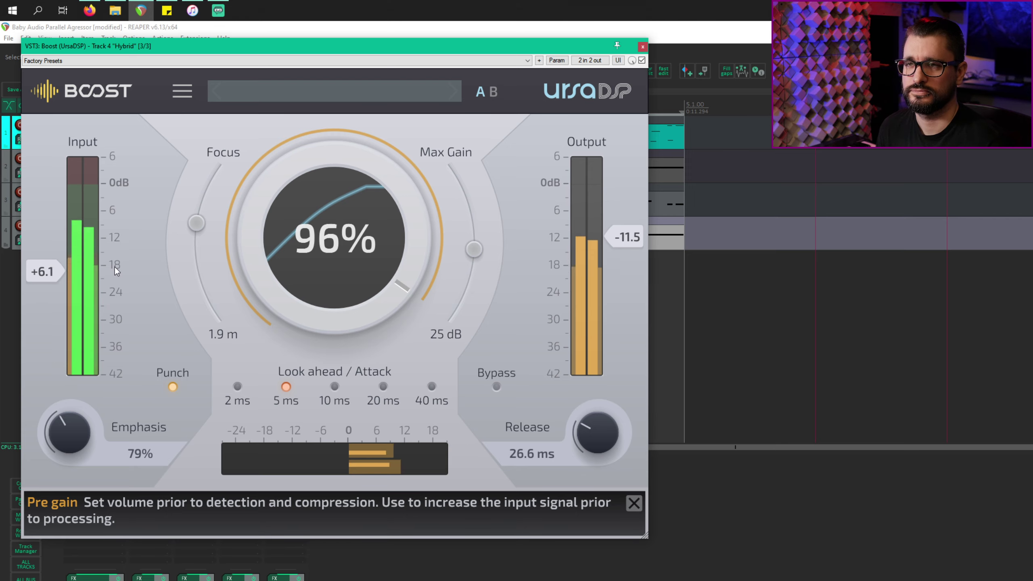
pyautogui.press('space')
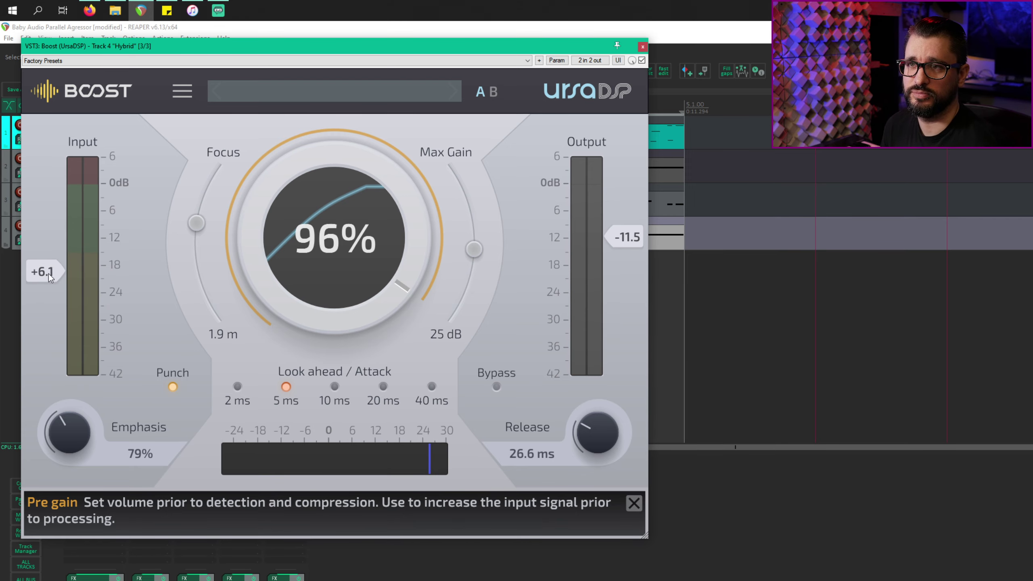
# Step: Sweep the pre gain up to +28.0 and back down, settling on +17.9
pyautogui.moveTo(49, 274); pyautogui.dragTo(61, 139)
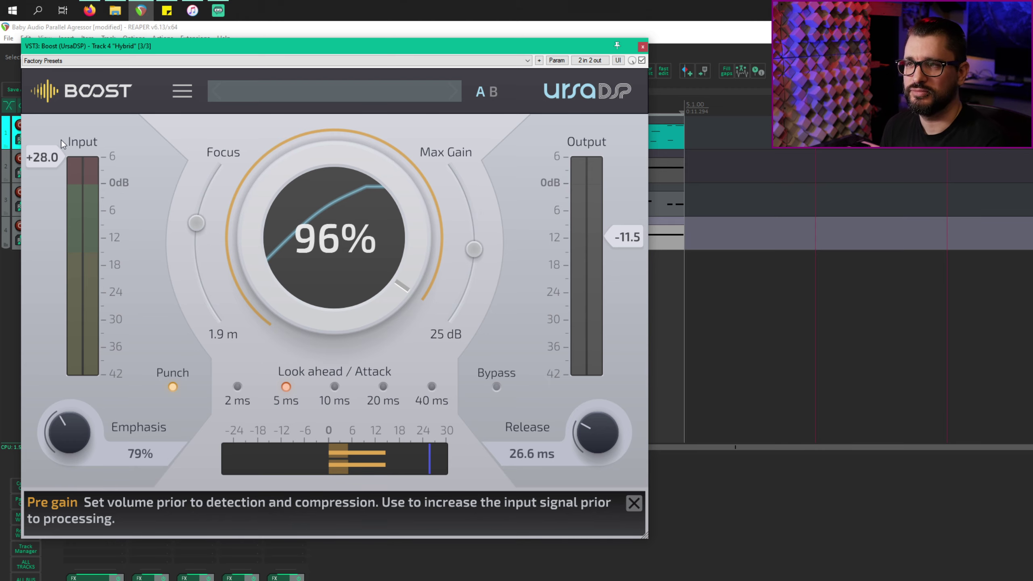
pyautogui.moveTo(62, 149); pyautogui.dragTo(64, 274)
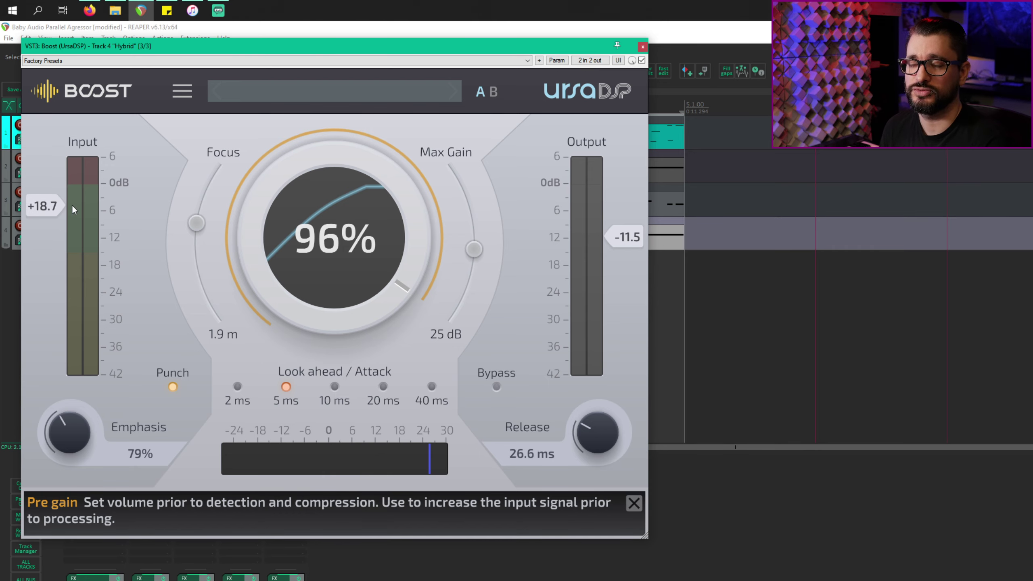
pyautogui.moveTo(72, 204)
pyautogui.mouseDown()
pyautogui.moveTo(74, 215)
pyautogui.moveTo(46, 225)
pyautogui.moveTo(54, 244)
pyautogui.moveTo(60, 209)
pyautogui.moveTo(66, 322)
pyautogui.moveTo(102, 209)
pyautogui.mouseUp()
# Step: During playback, set Focus to 10 cm, pre gain to +28.0 and Release to 13.0 ms
pyautogui.moveTo(195, 223); pyautogui.dragTo(214, 325)
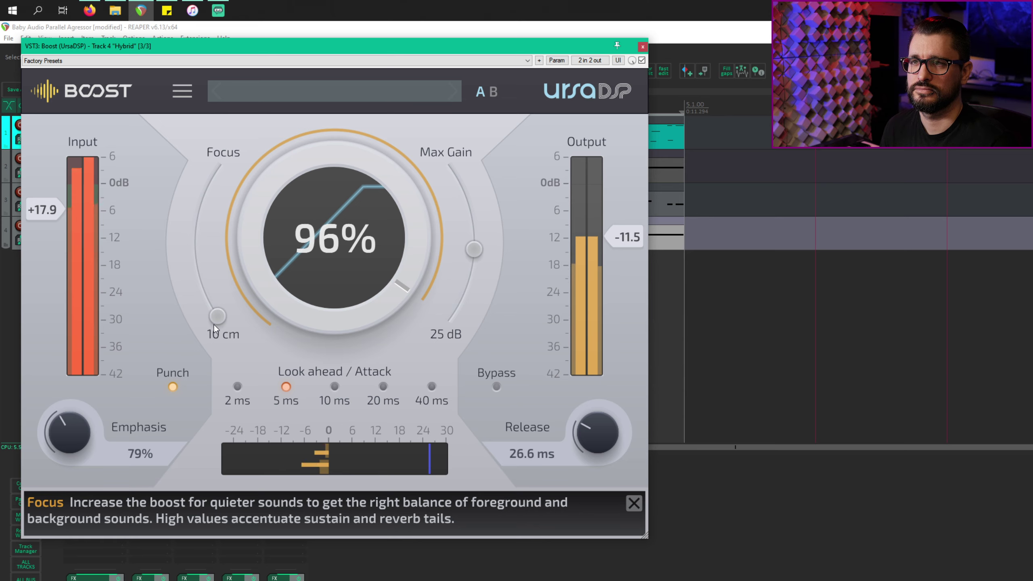
pyautogui.moveTo(43, 210); pyautogui.dragTo(53, 130)
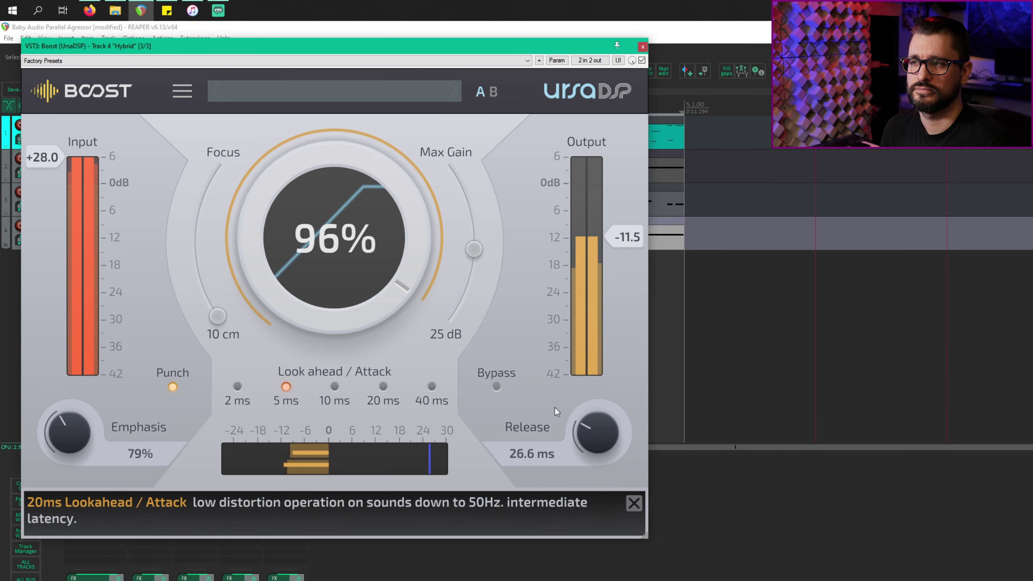
pyautogui.moveTo(595, 430); pyautogui.dragTo(597, 448)
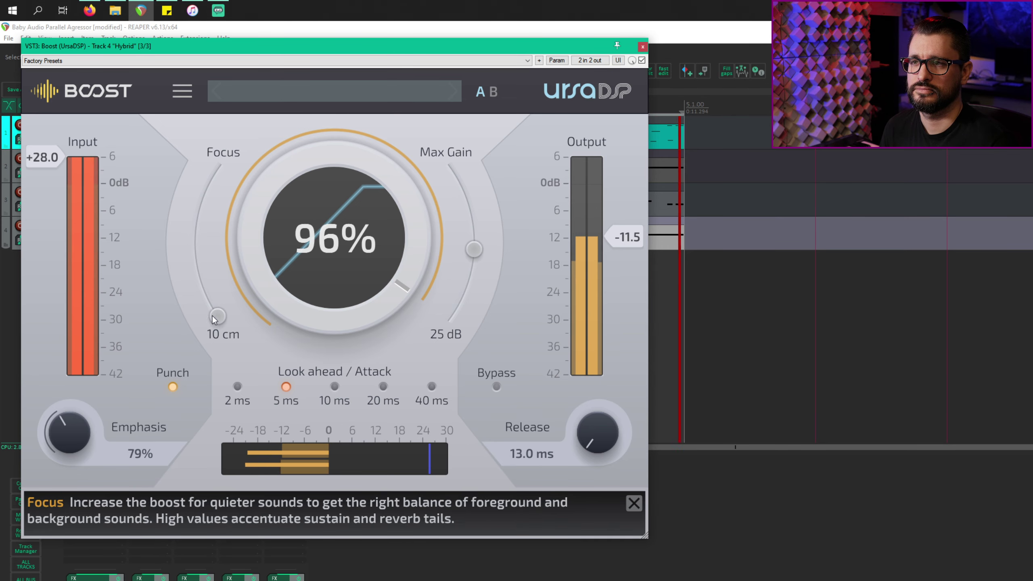
# Step: Raise Focus to 10.0 m, bring it back to 2.1 m and reduce the pre gain to +14.6
pyautogui.moveTo(212, 316); pyautogui.dragTo(210, 185)
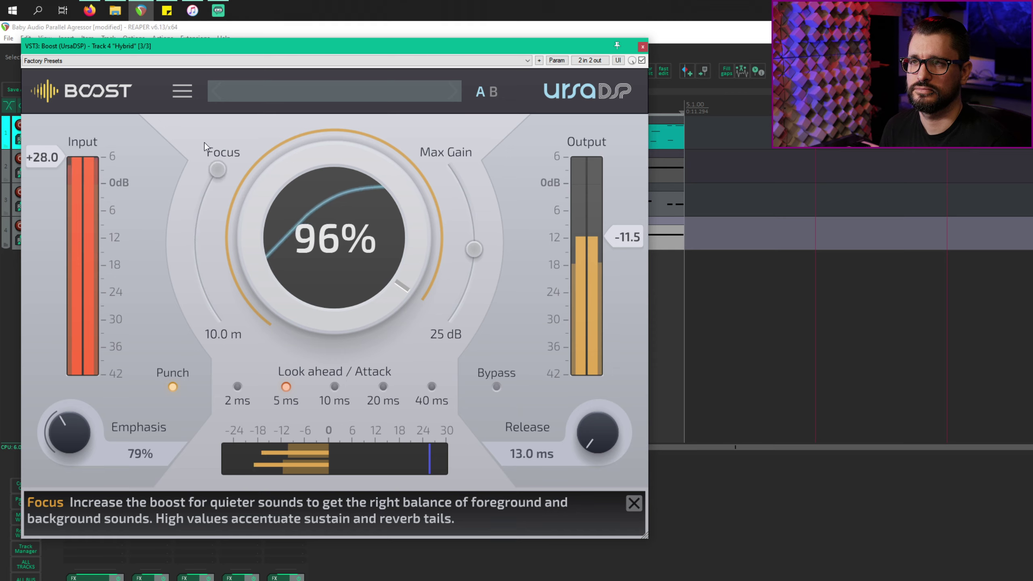
pyautogui.moveTo(204, 142); pyautogui.dragTo(184, 221)
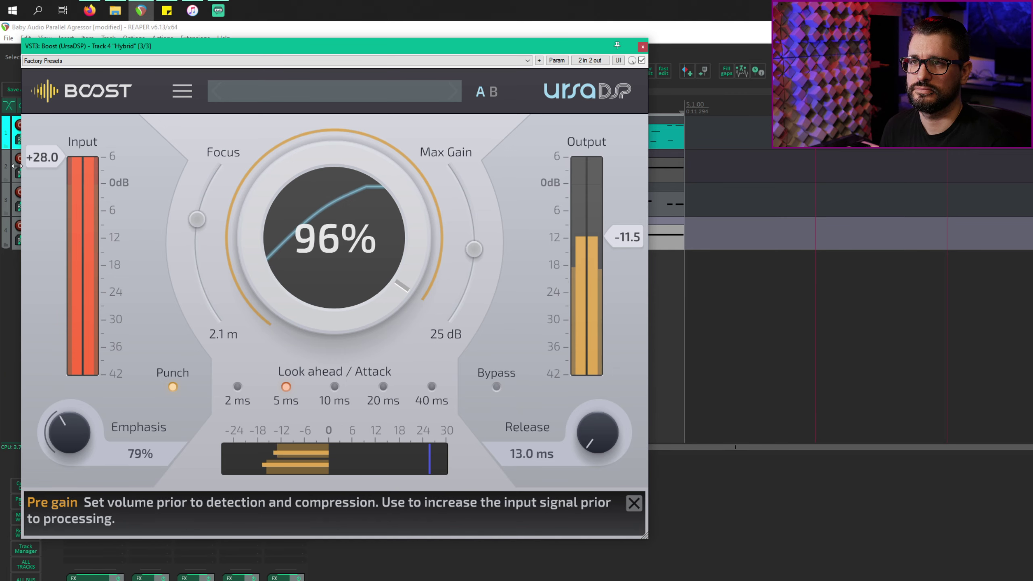
pyautogui.moveTo(42, 208)
pyautogui.mouseDown()
pyautogui.moveTo(40, 247)
pyautogui.moveTo(44, 226)
pyautogui.mouseUp()
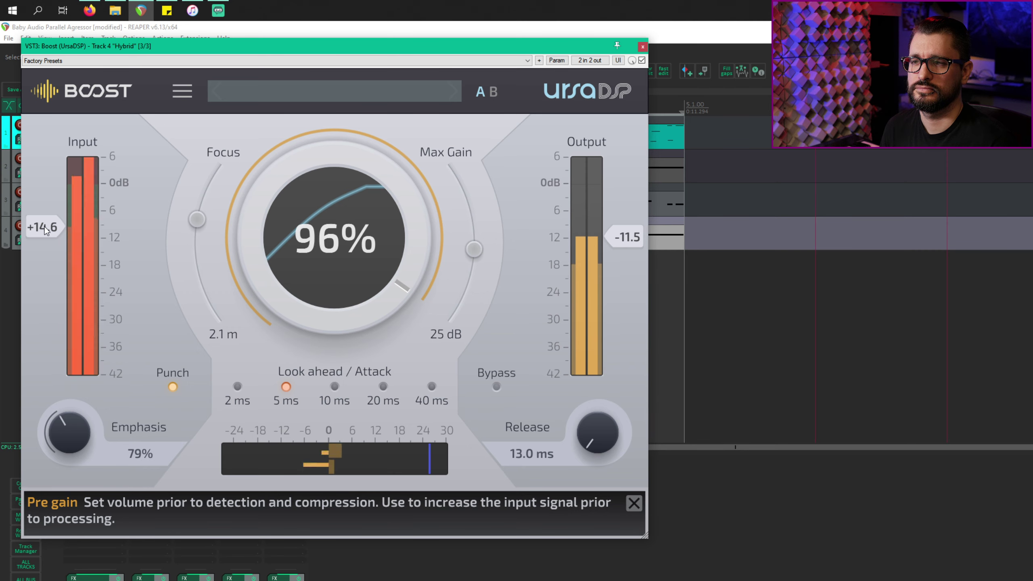
# Step: Try Focus at 4.1 m, set Release to 21.2 ms and lower Focus to 1.7 m
pyautogui.moveTo(197, 220); pyautogui.dragTo(188, 200)
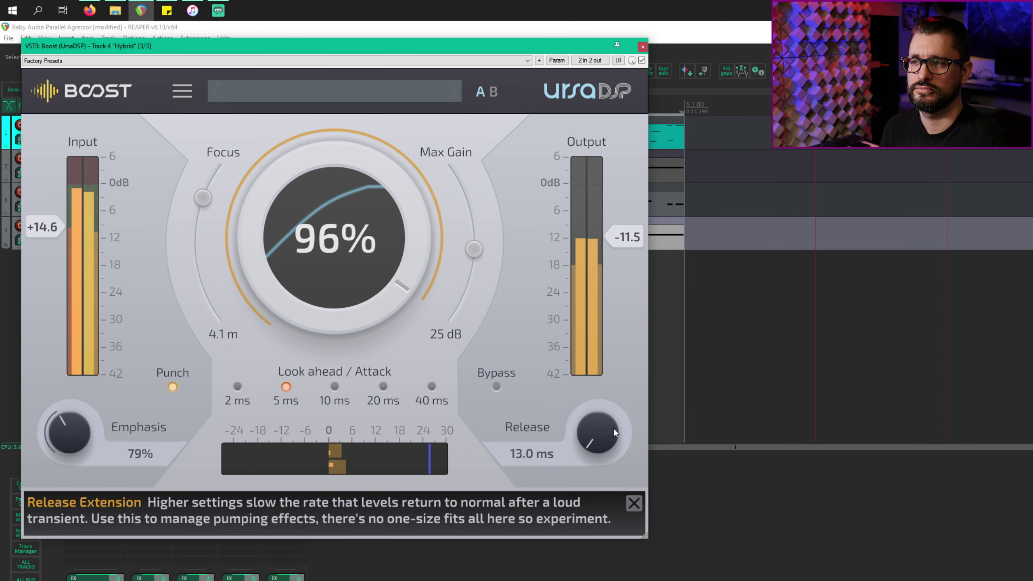
pyautogui.moveTo(597, 414); pyautogui.dragTo(597, 365)
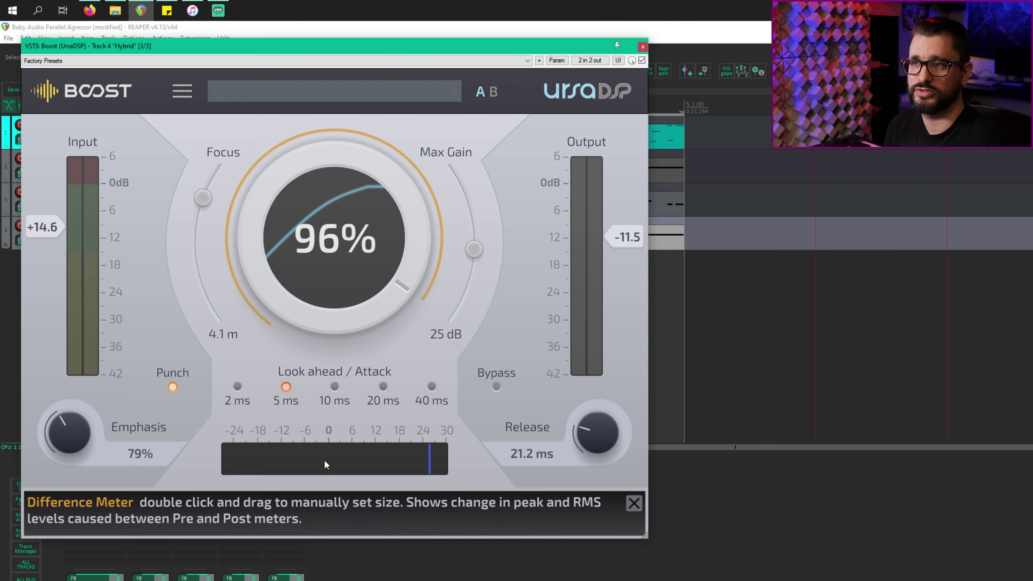
pyautogui.moveTo(203, 198); pyautogui.dragTo(205, 227)
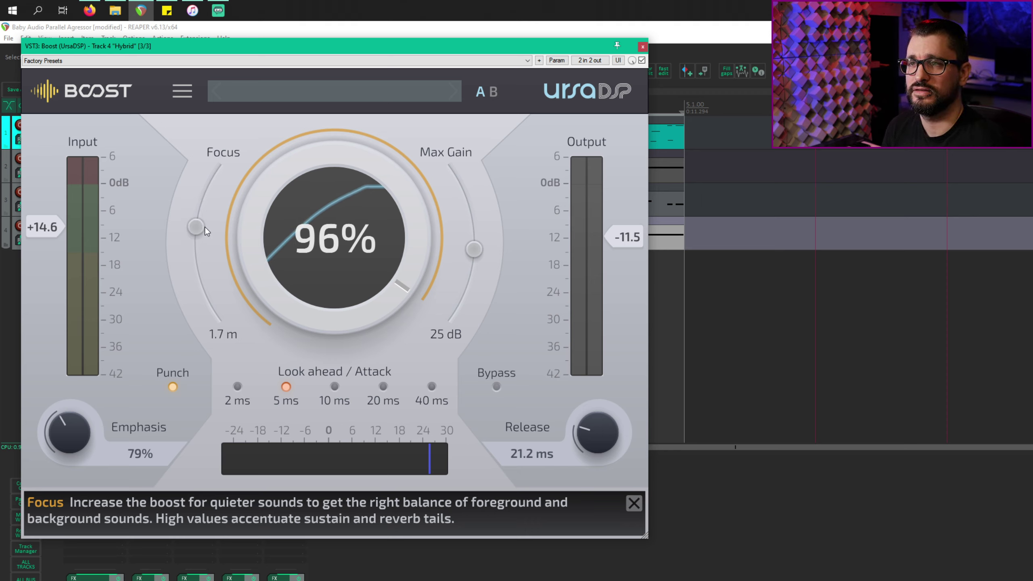